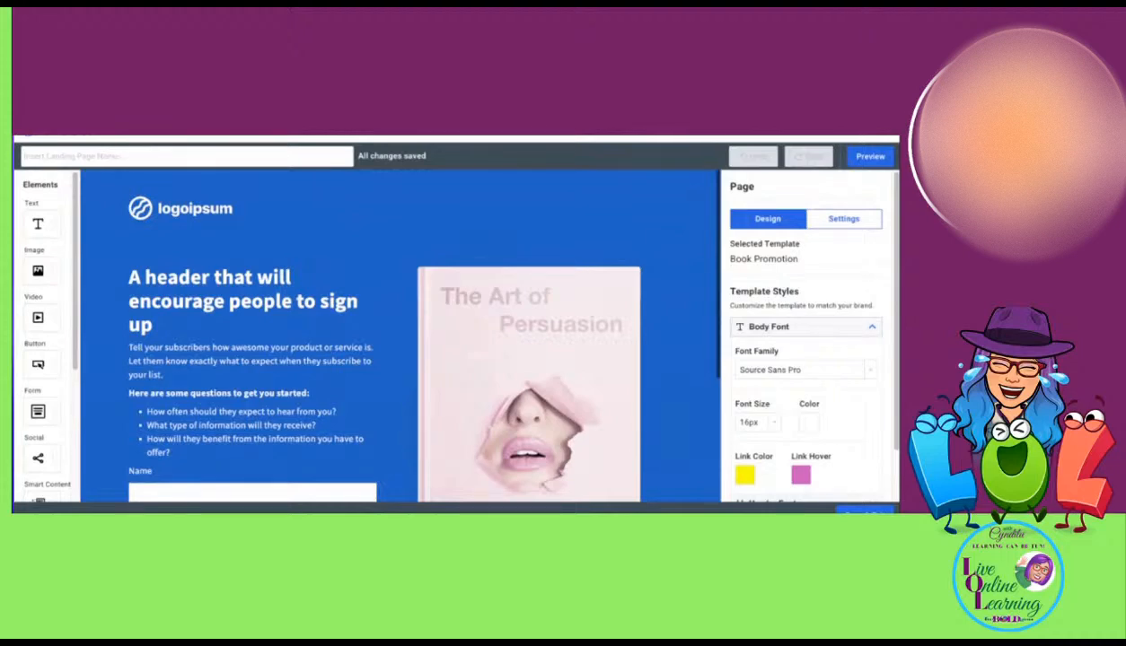
Step: Look over the Book Promotion landing page template from the logo and header down to the sign-up form and footer
mouse_move(467, 351)
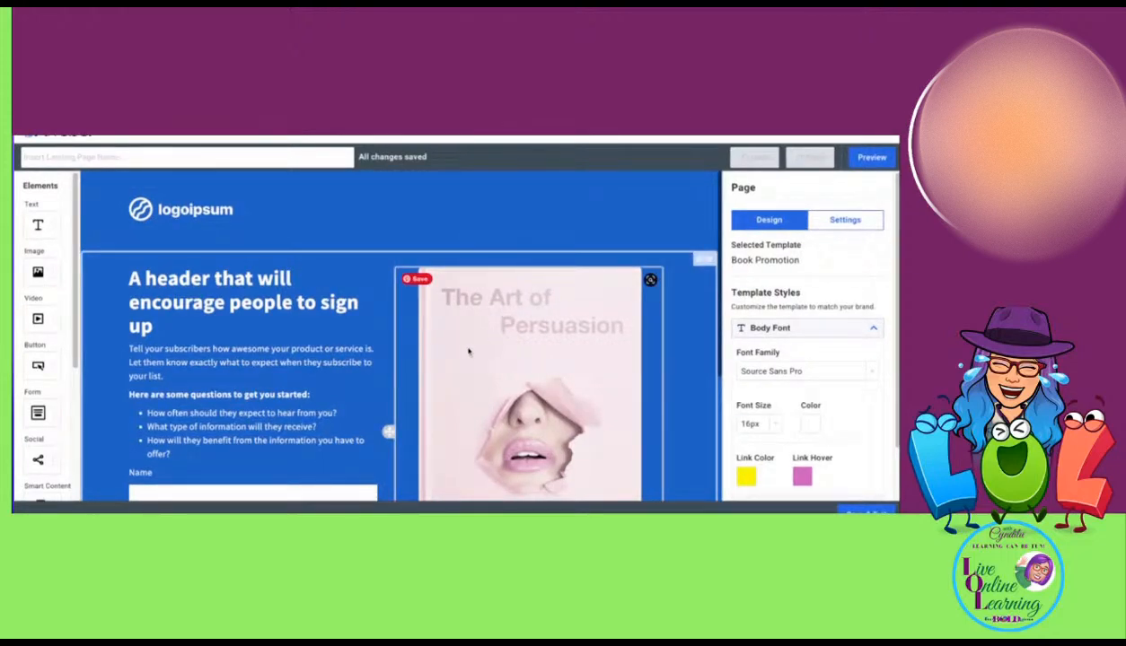
scroll(467, 352, down, 2)
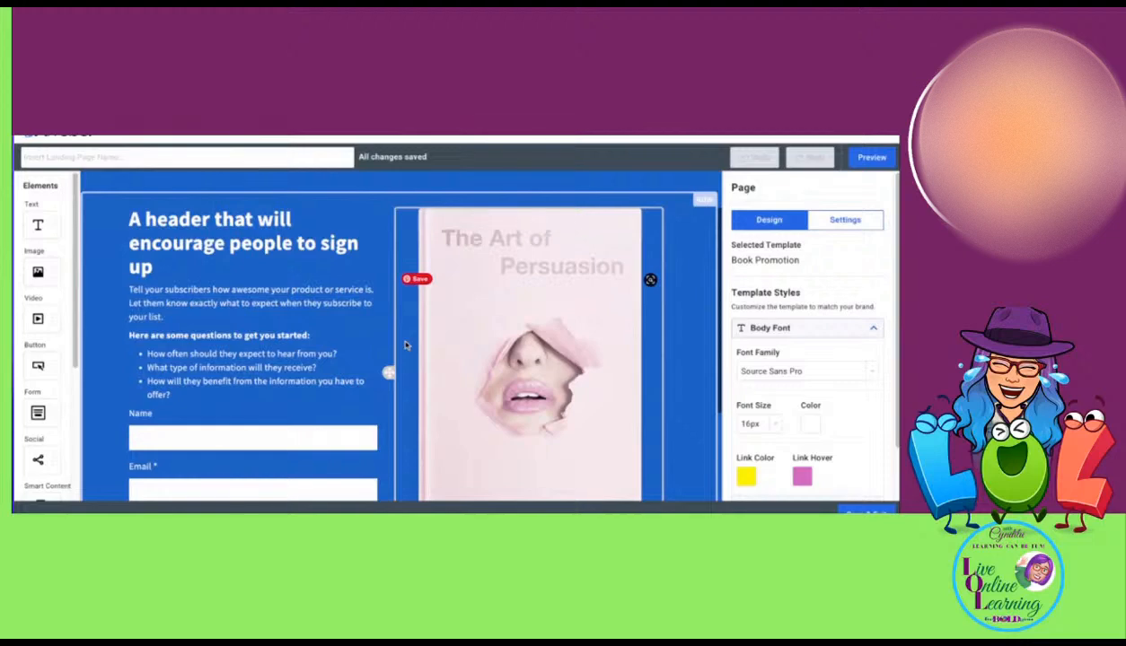
scroll(405, 345, up, 2)
scroll(405, 346, down, 3)
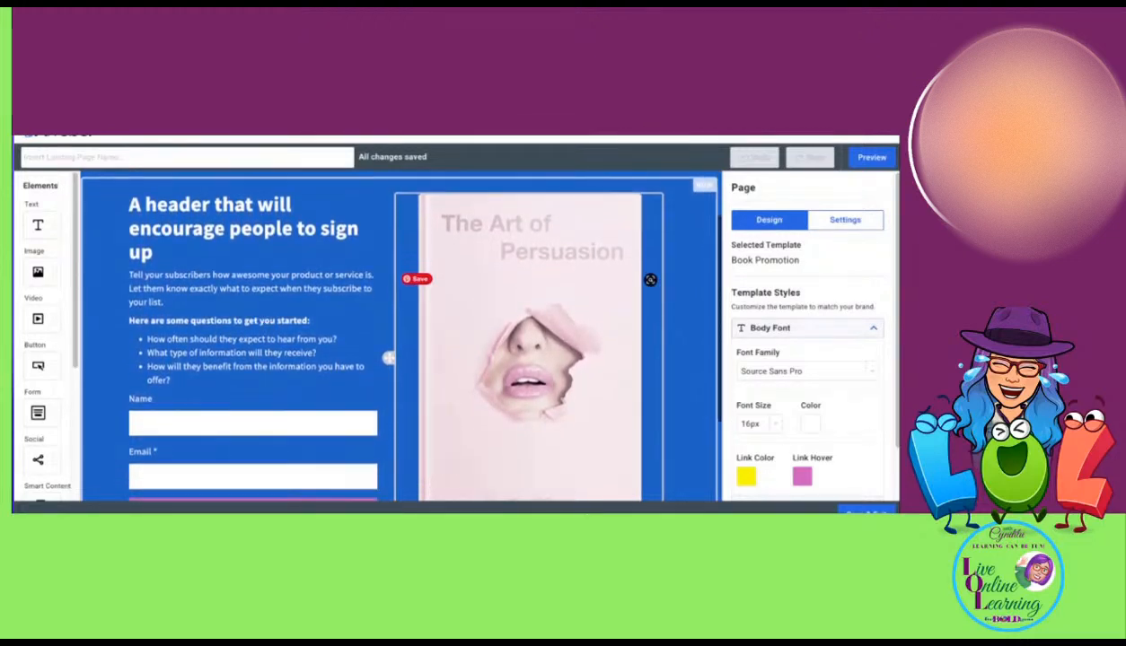
scroll(405, 346, down, 3)
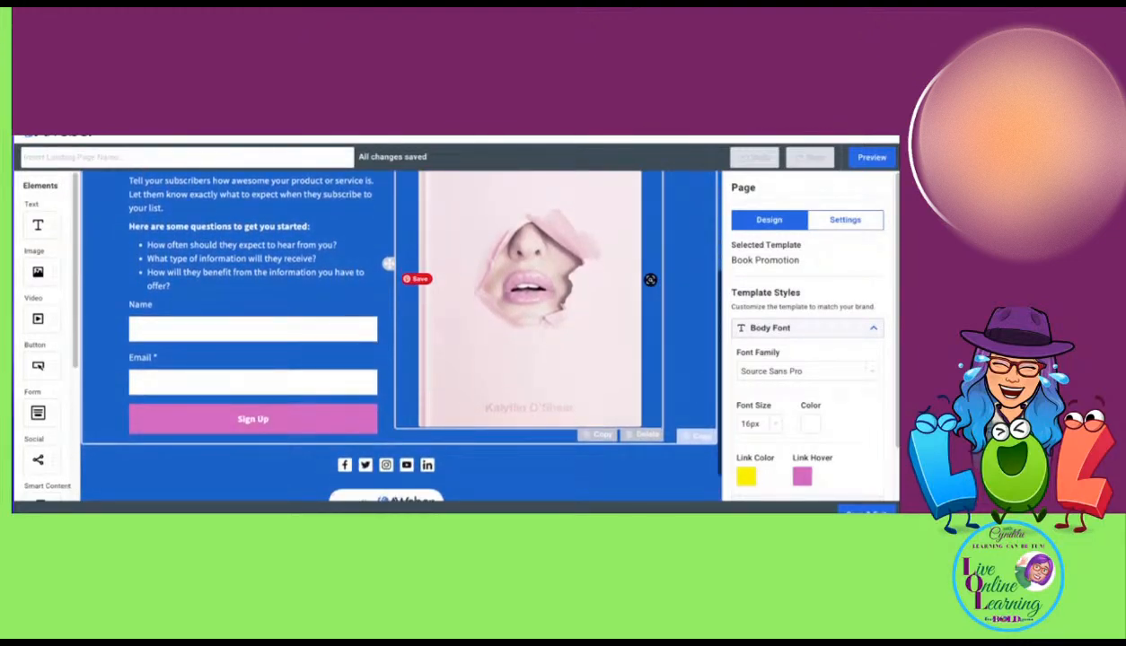
scroll(399, 336, up, 5)
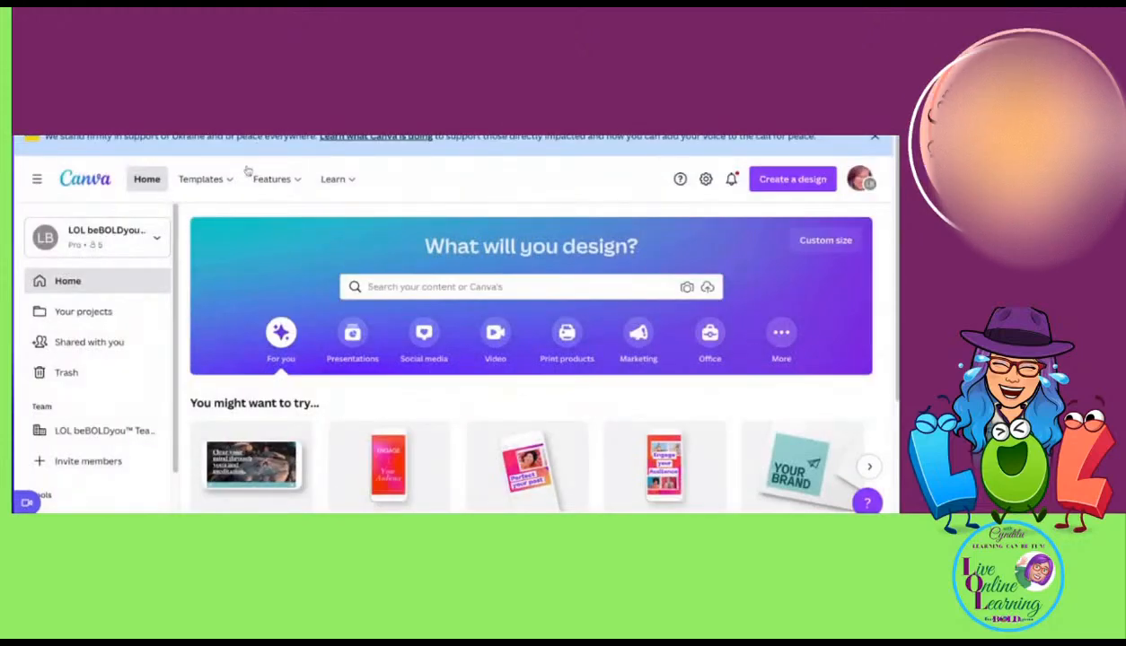
mouse_move(271, 178)
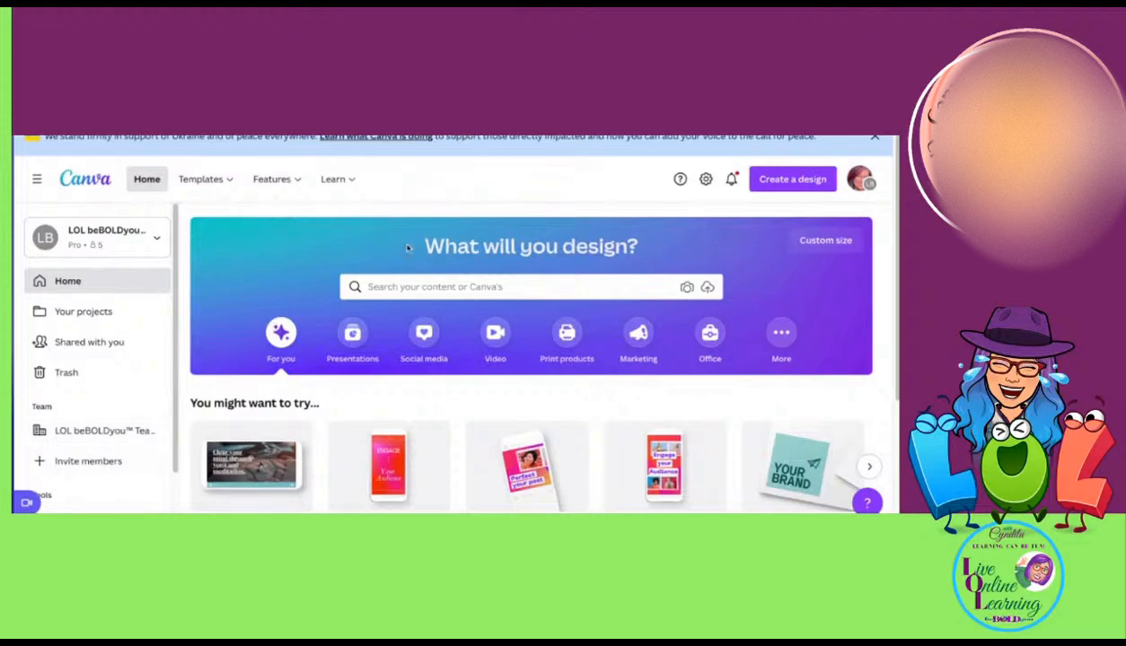
mouse_move(337, 184)
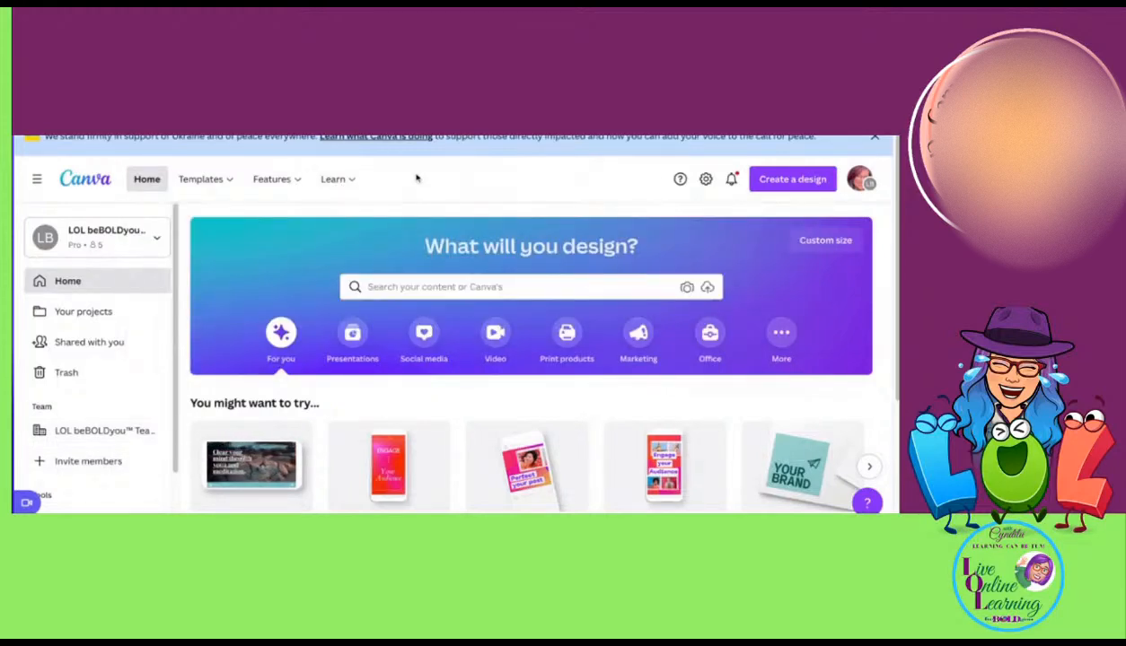
click(413, 284)
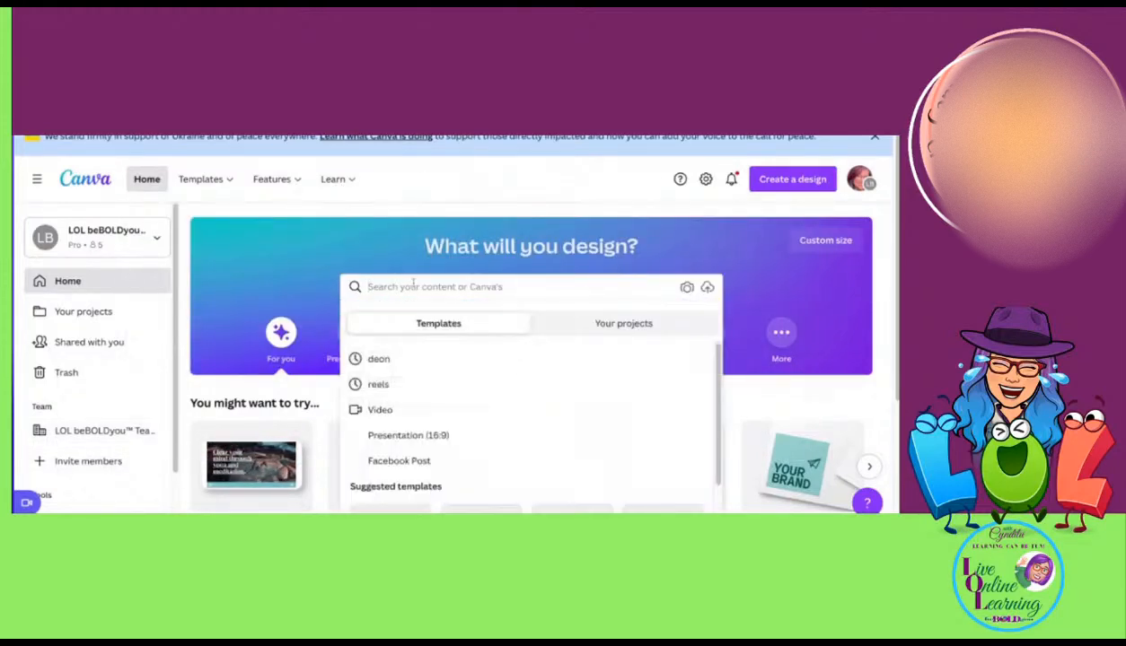
text(beboldyou)
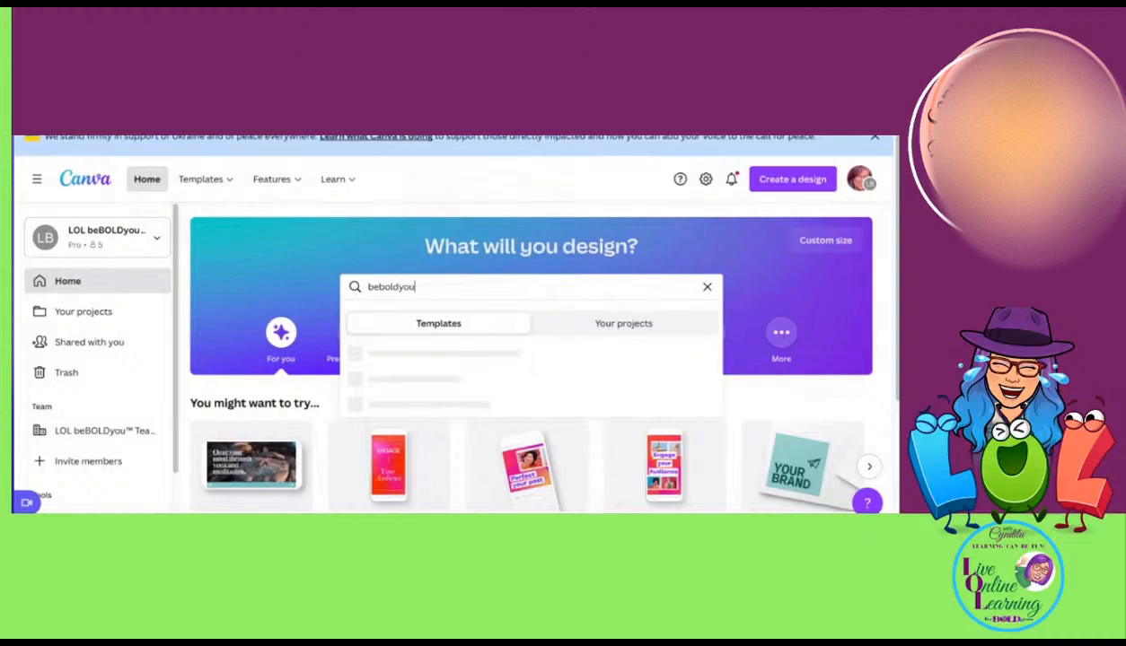
click(599, 328)
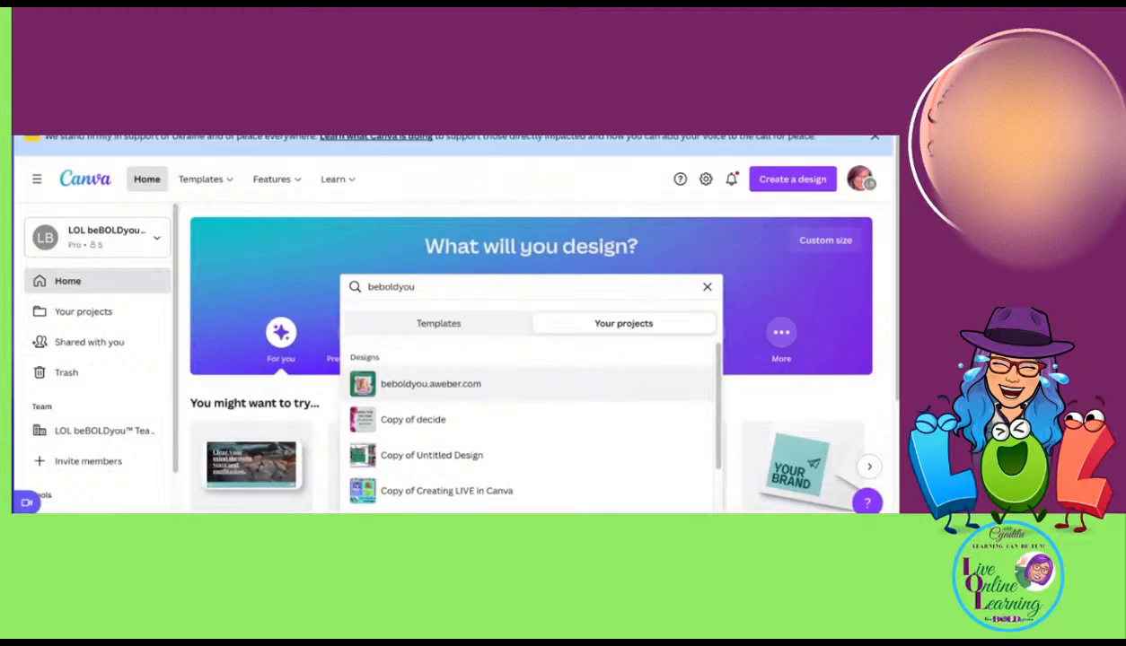
scroll(516, 409, down, 1)
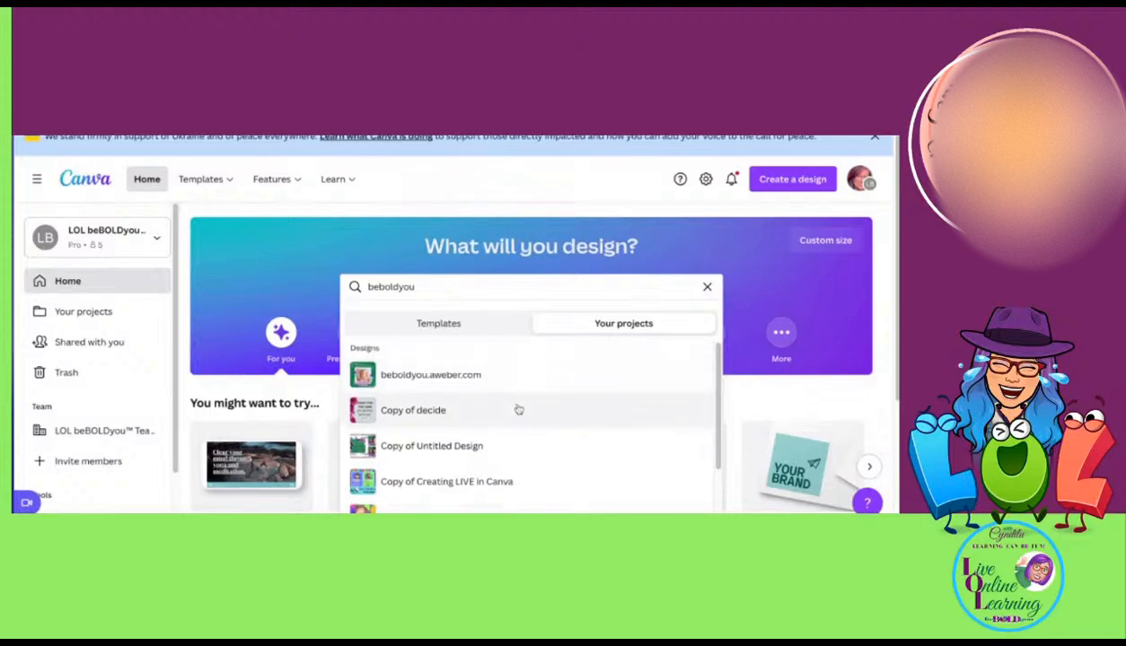
click(423, 510)
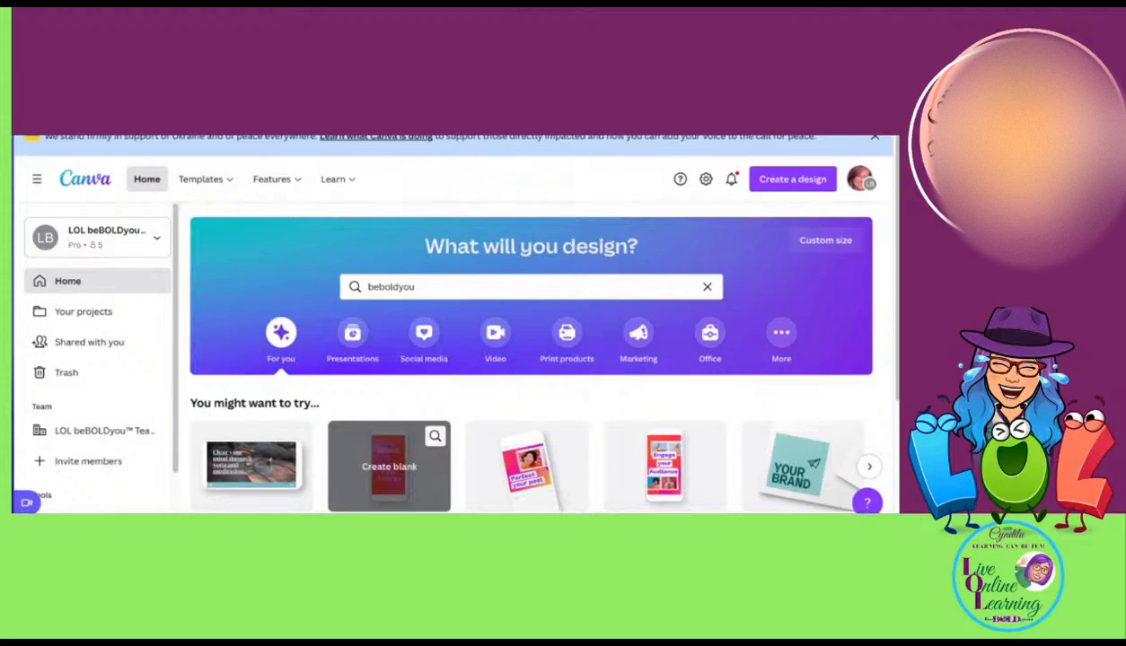
Step: Open the beboldyou.aweber.com design from the project search results and bring up the list of new design formats
click(603, 286)
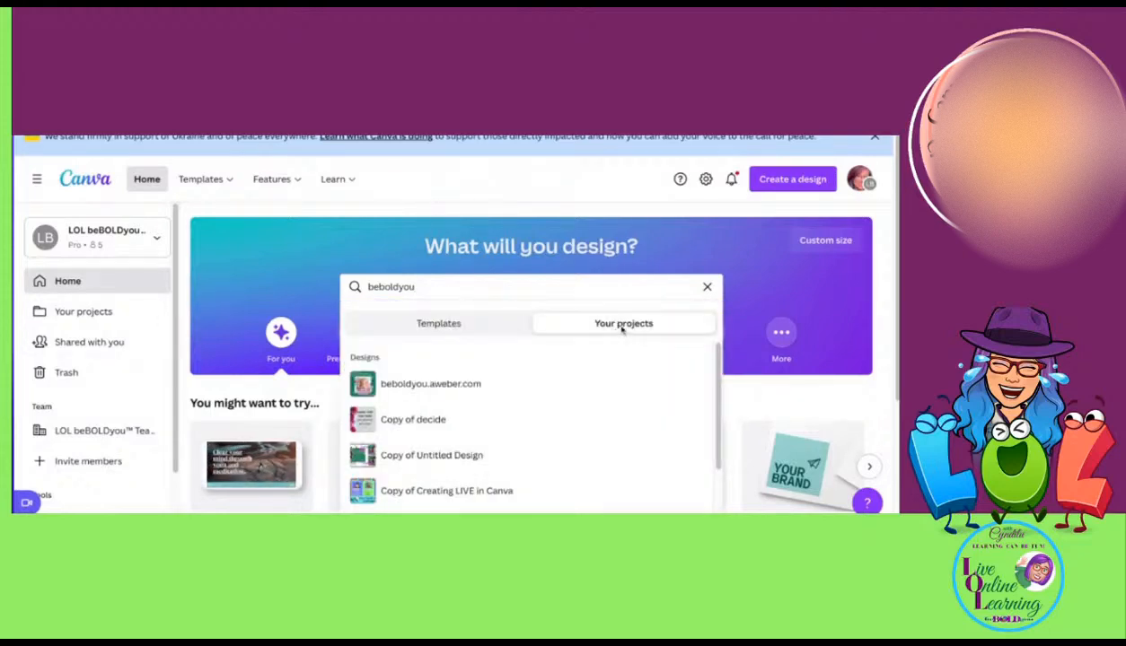
click(446, 384)
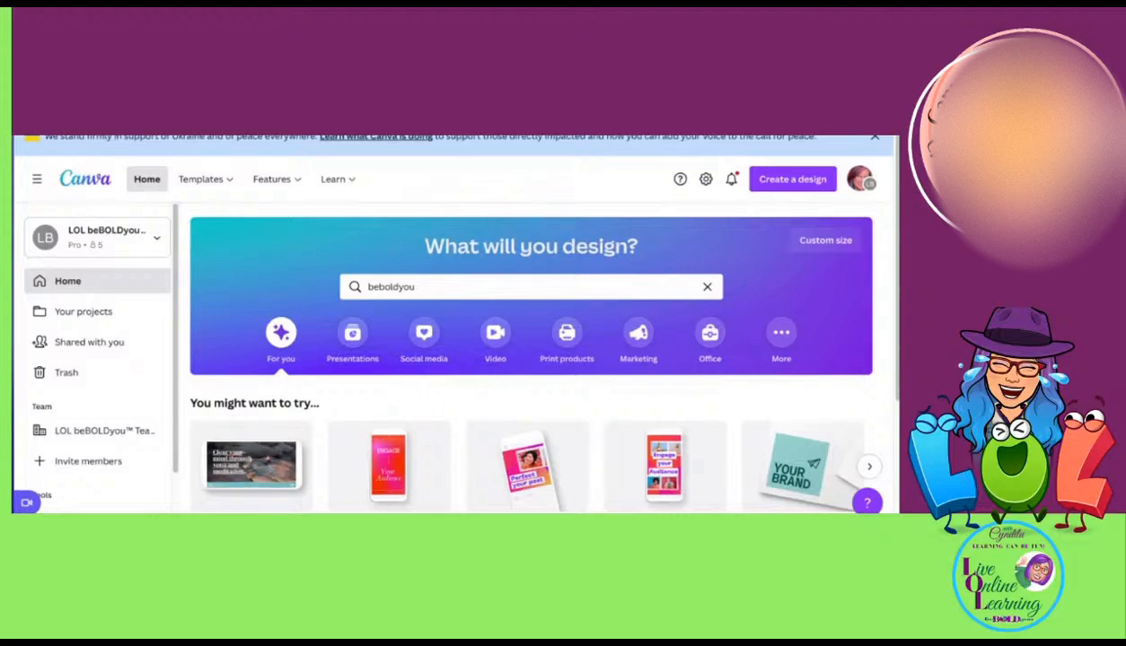
click(792, 179)
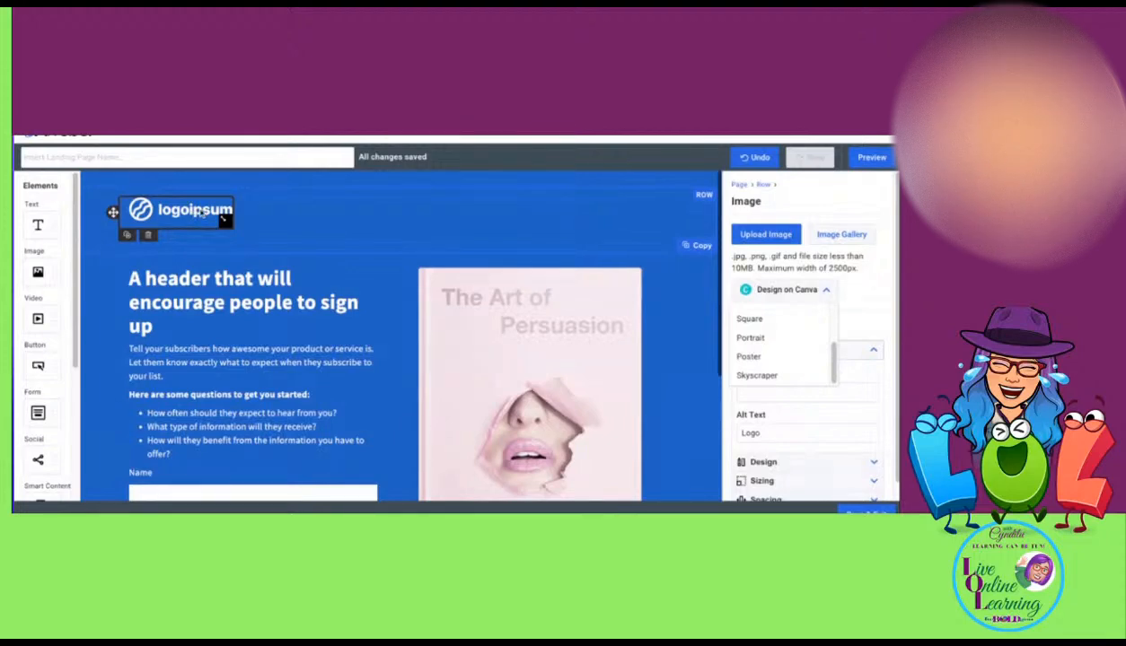
Step: Switch to the AWeber landing page editor and browse your own uploaded images as possible replacements for the placeholder logo
click(856, 238)
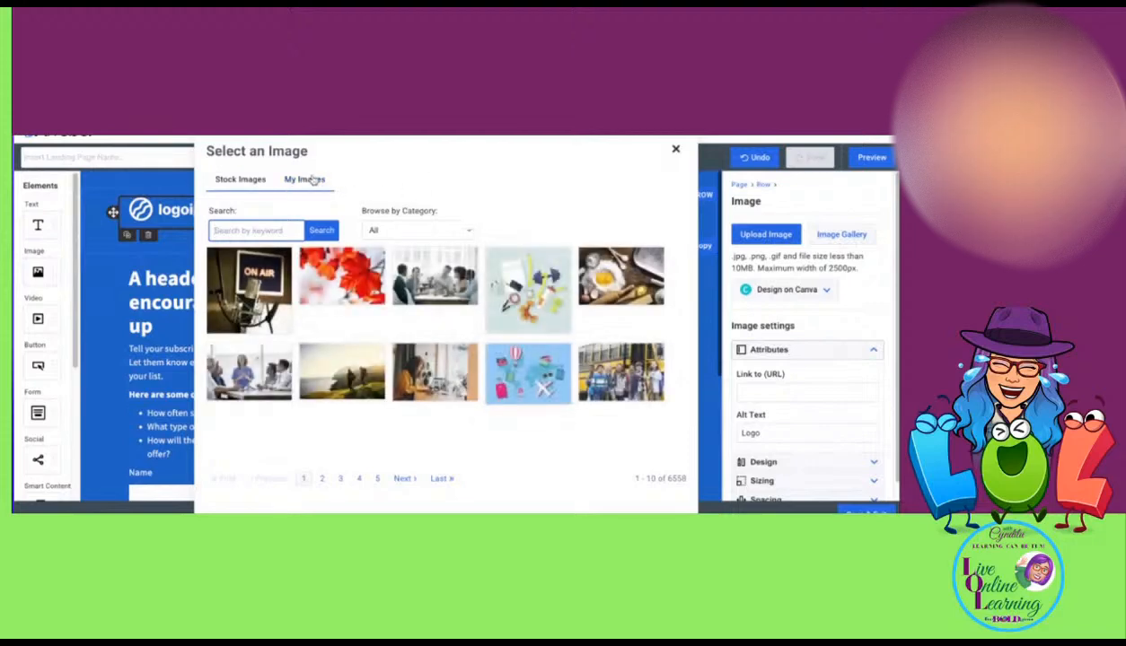
click(309, 180)
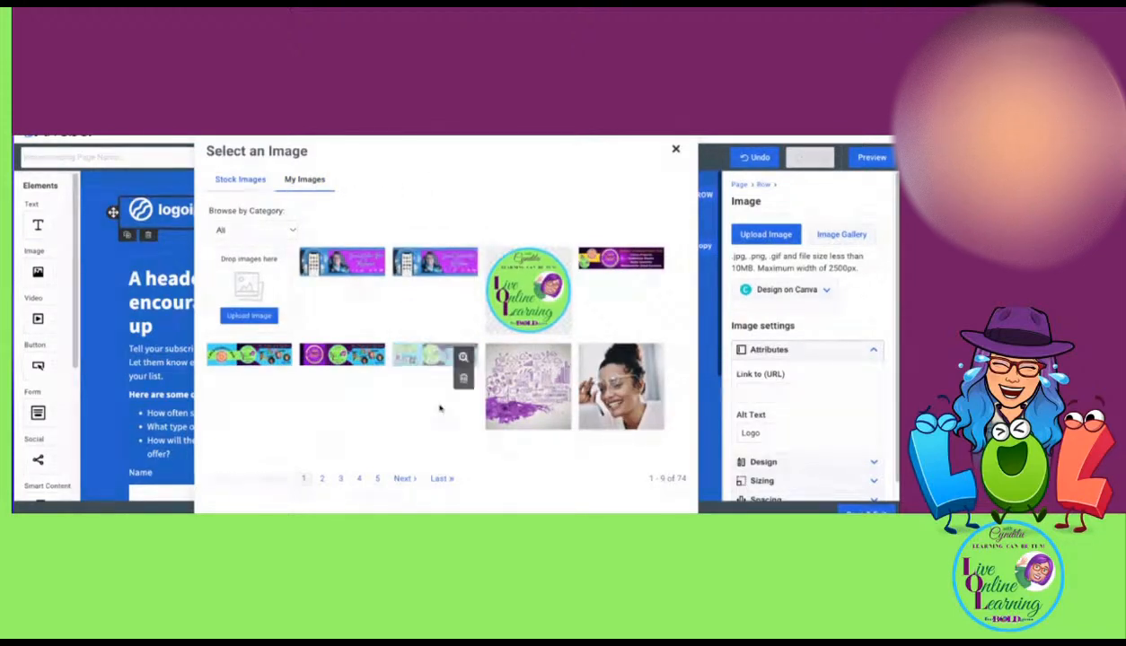
click(324, 480)
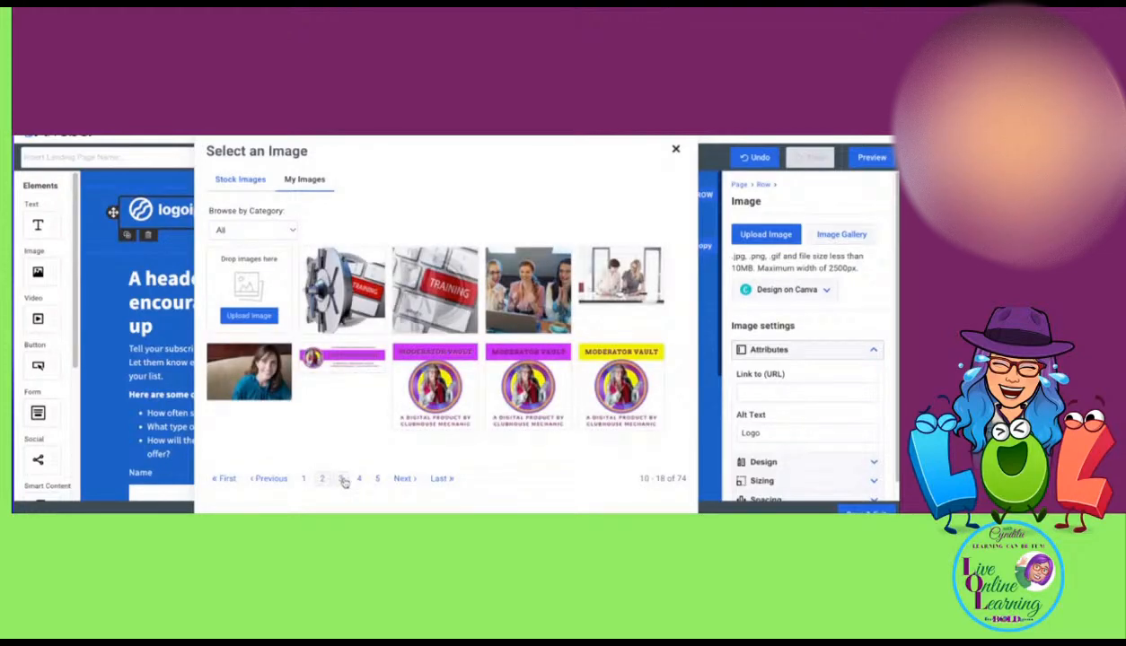
click(342, 479)
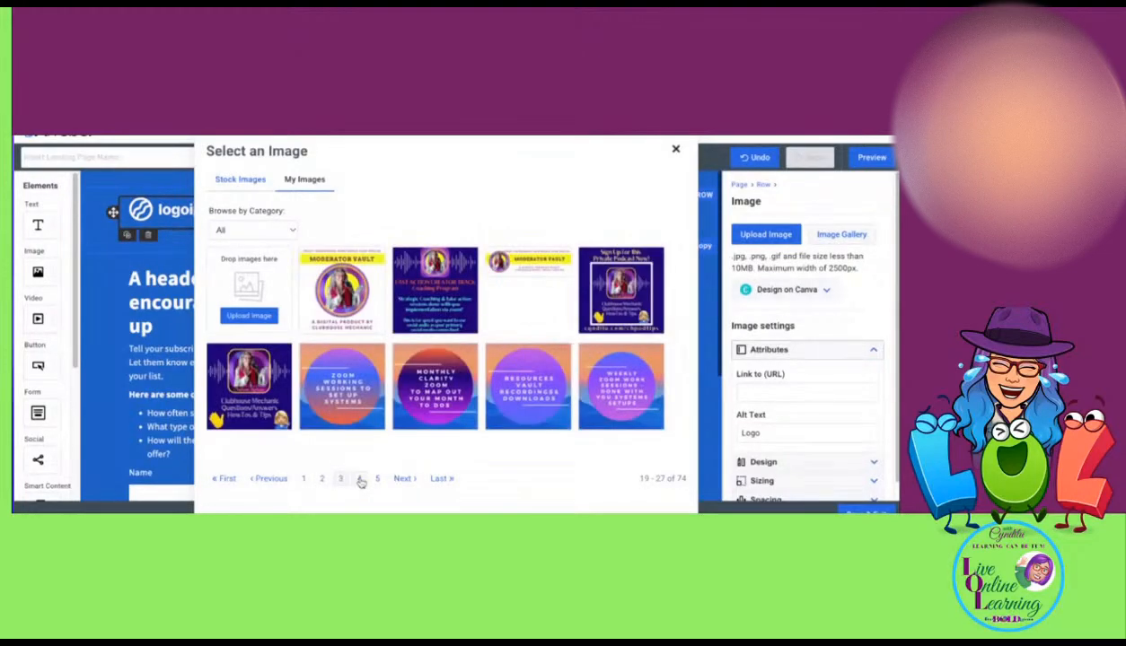
click(360, 479)
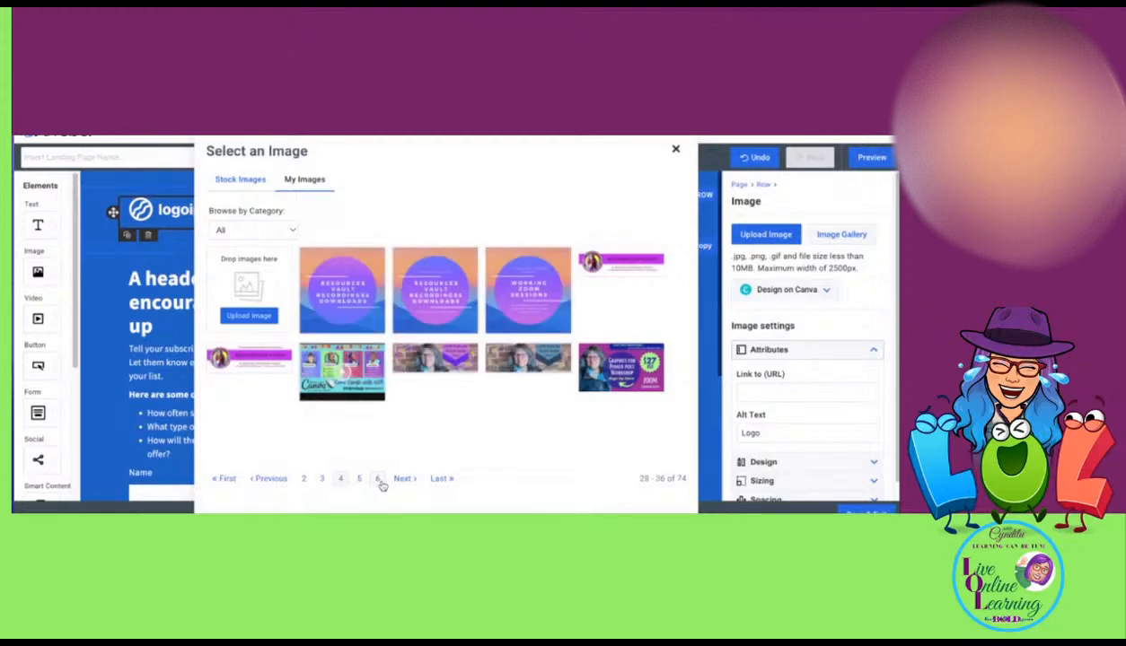
click(377, 480)
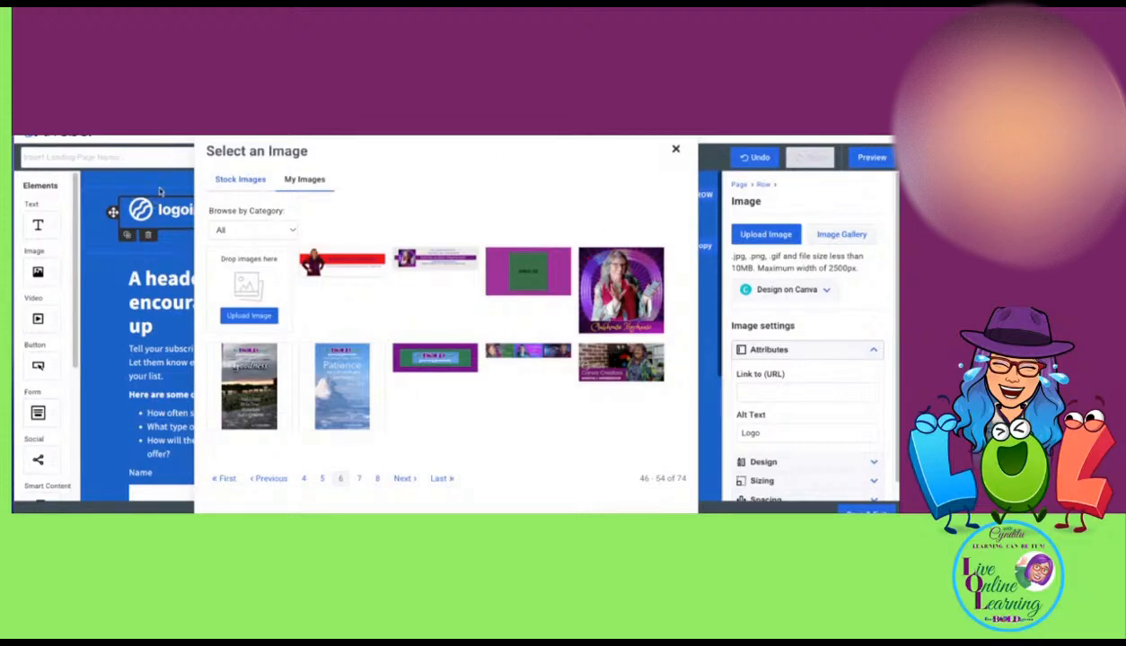
click(675, 150)
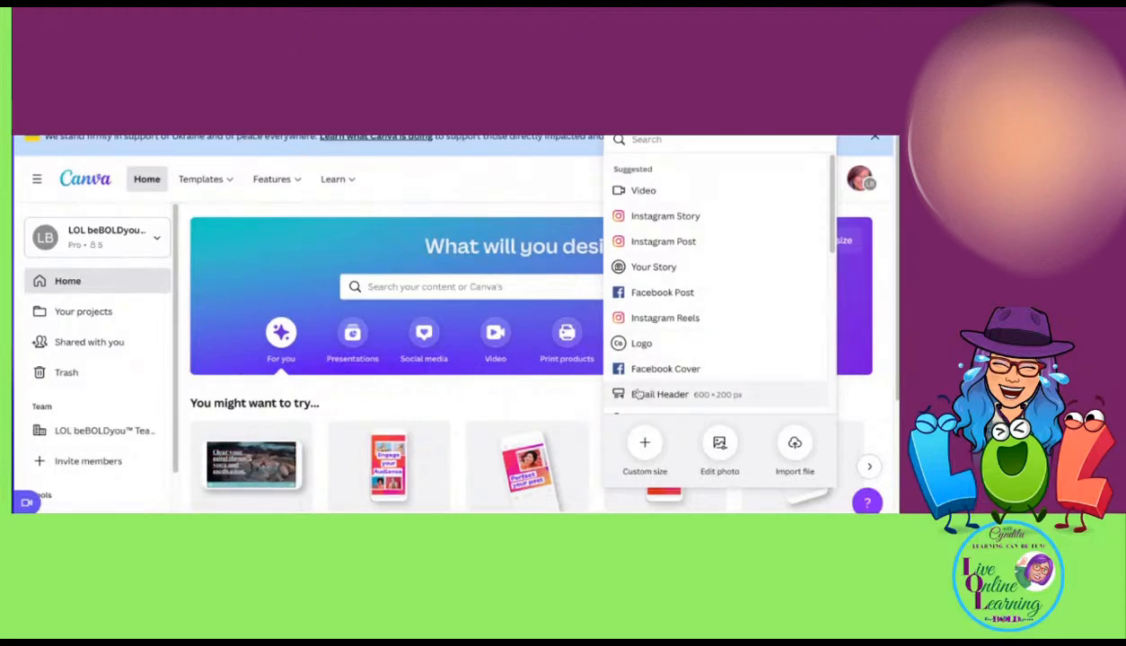
Step: Switch to Canva and create a blank custom-size design 300 px wide and 60 px high
scroll(643, 379, down, 3)
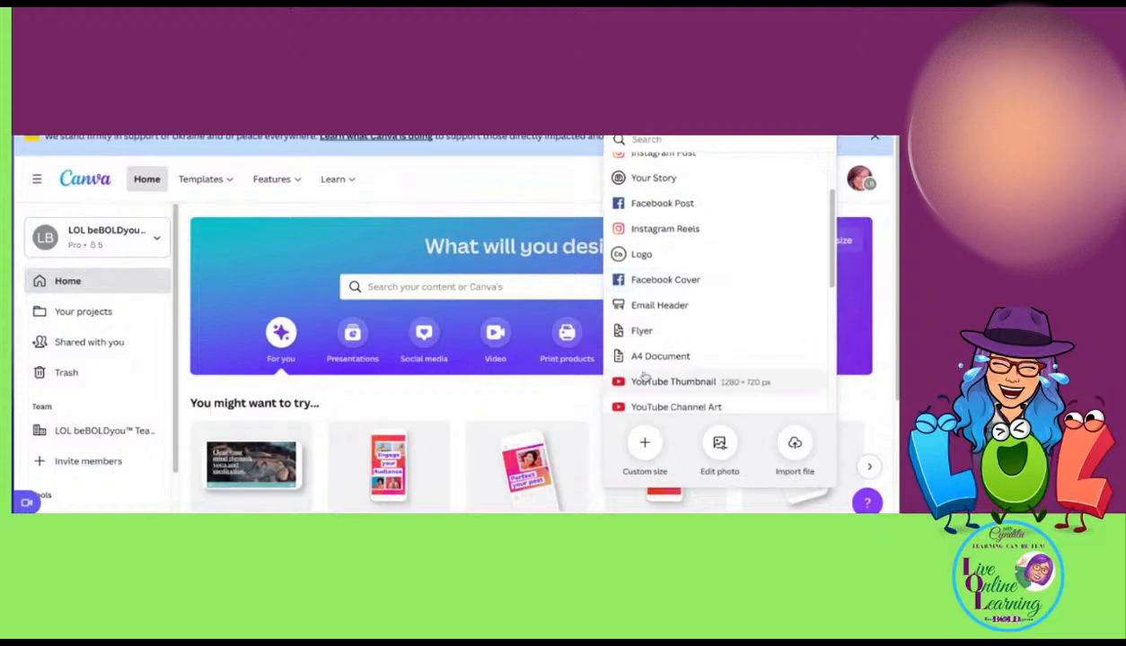
scroll(644, 377, down, 2)
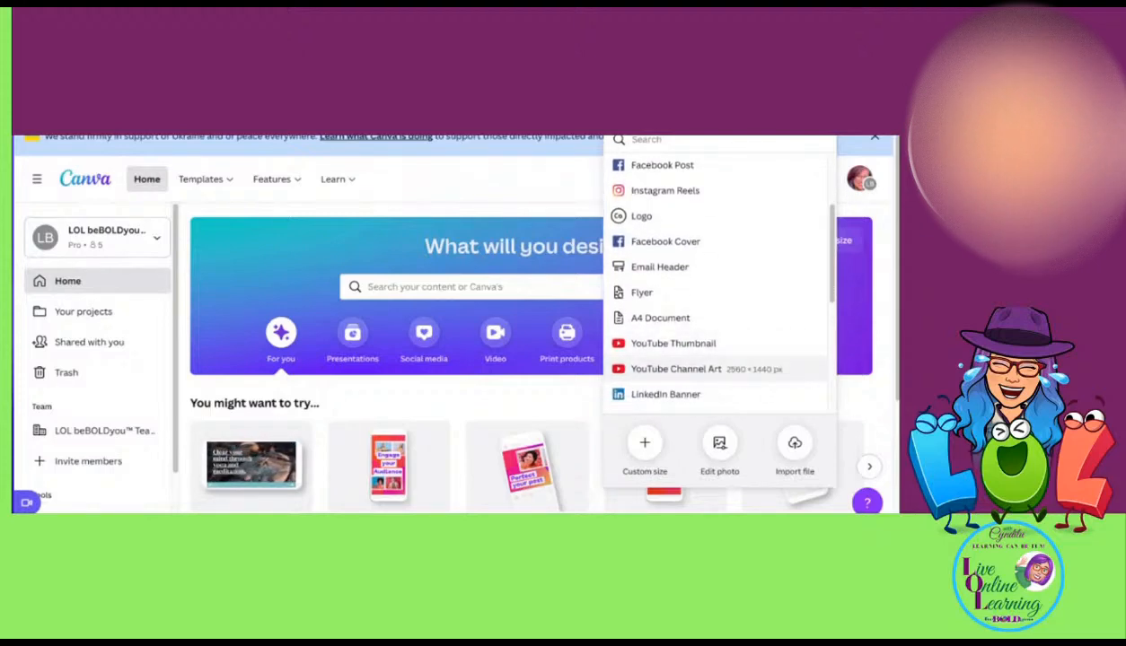
scroll(664, 341, down, 4)
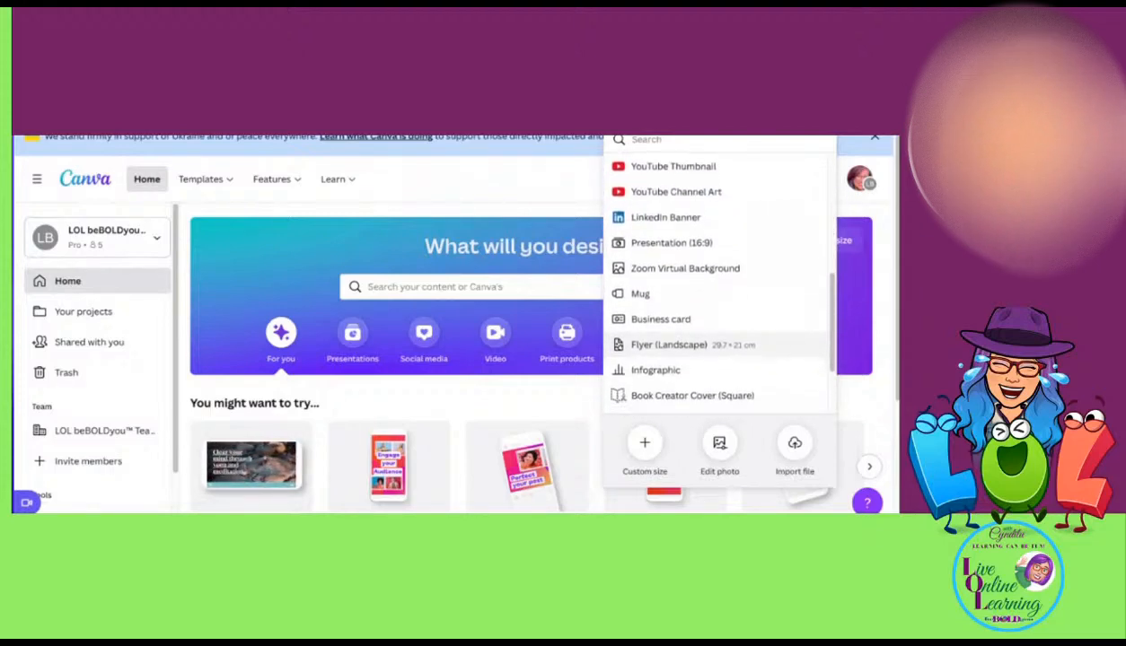
scroll(685, 346, up, 5)
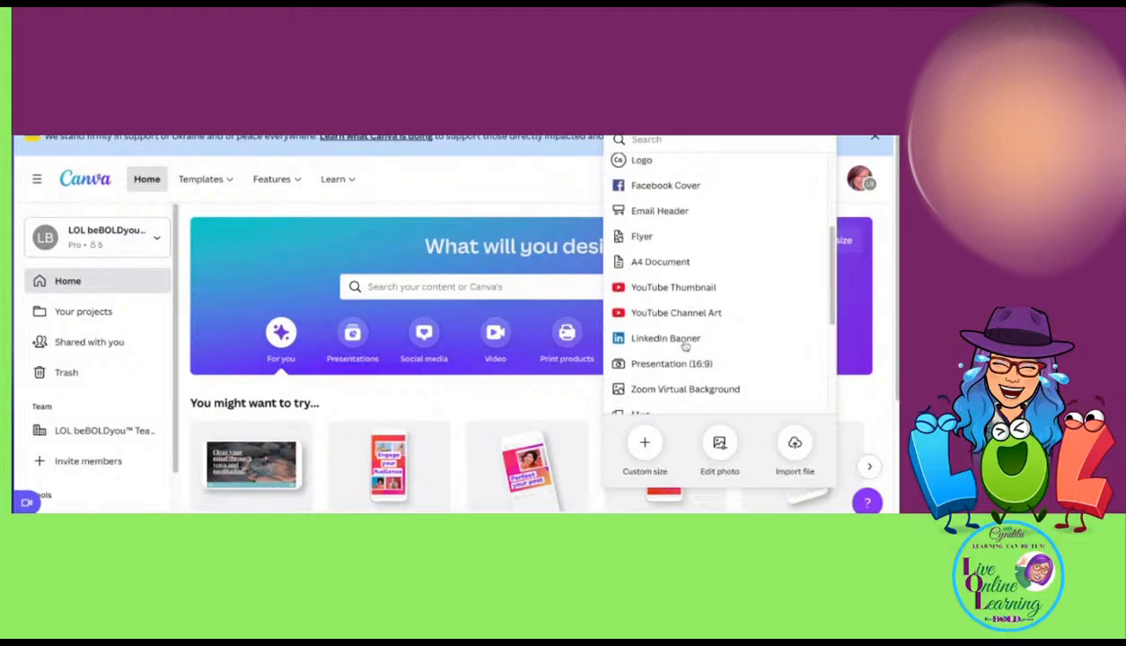
scroll(719, 210, up, 2)
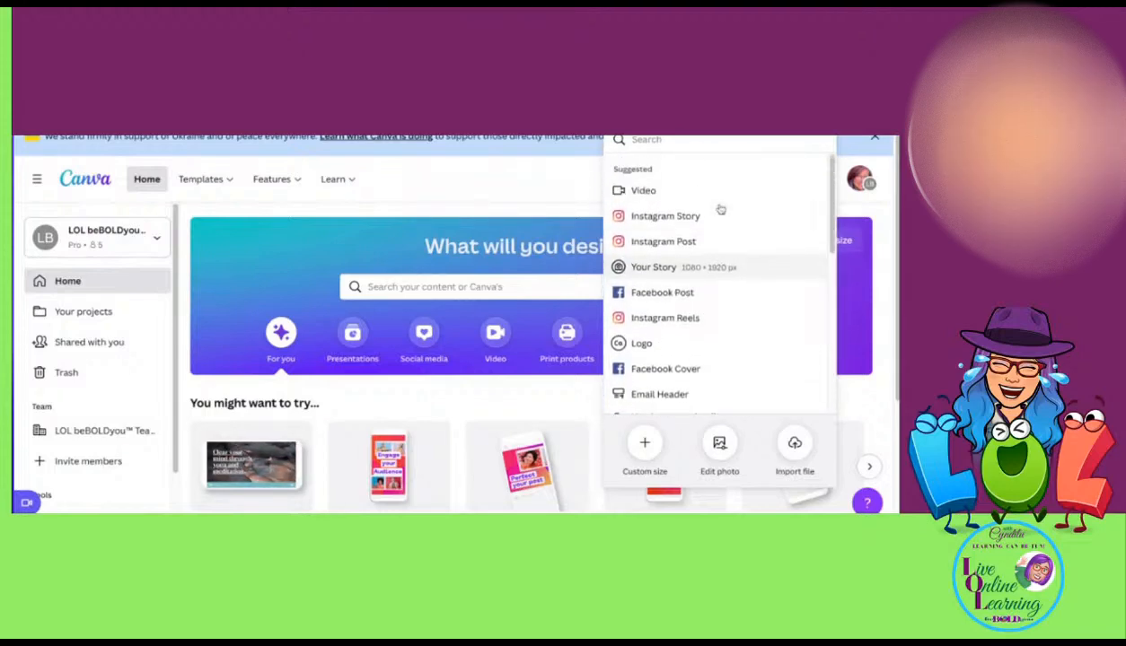
click(644, 443)
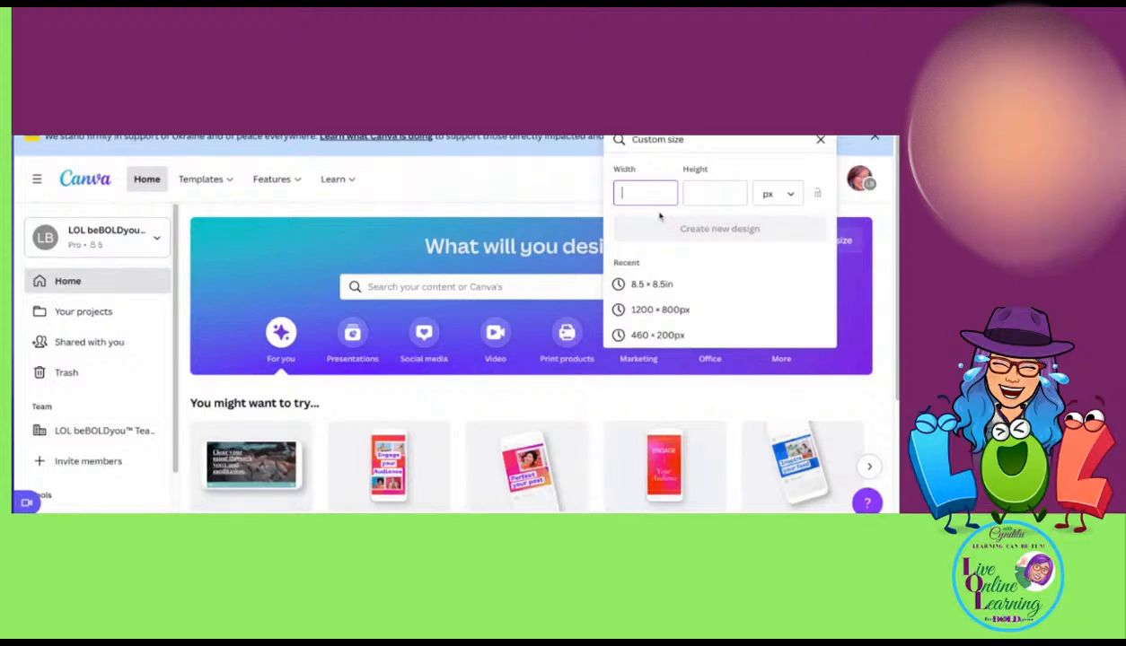
text(300)
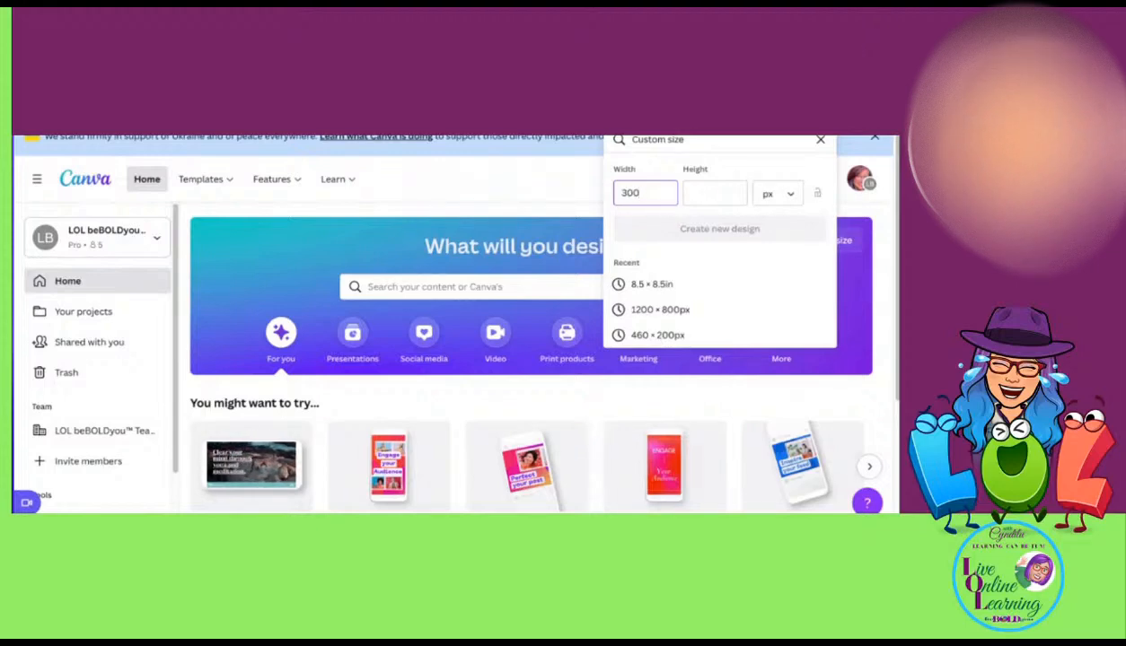
key(Tab)
text(600)
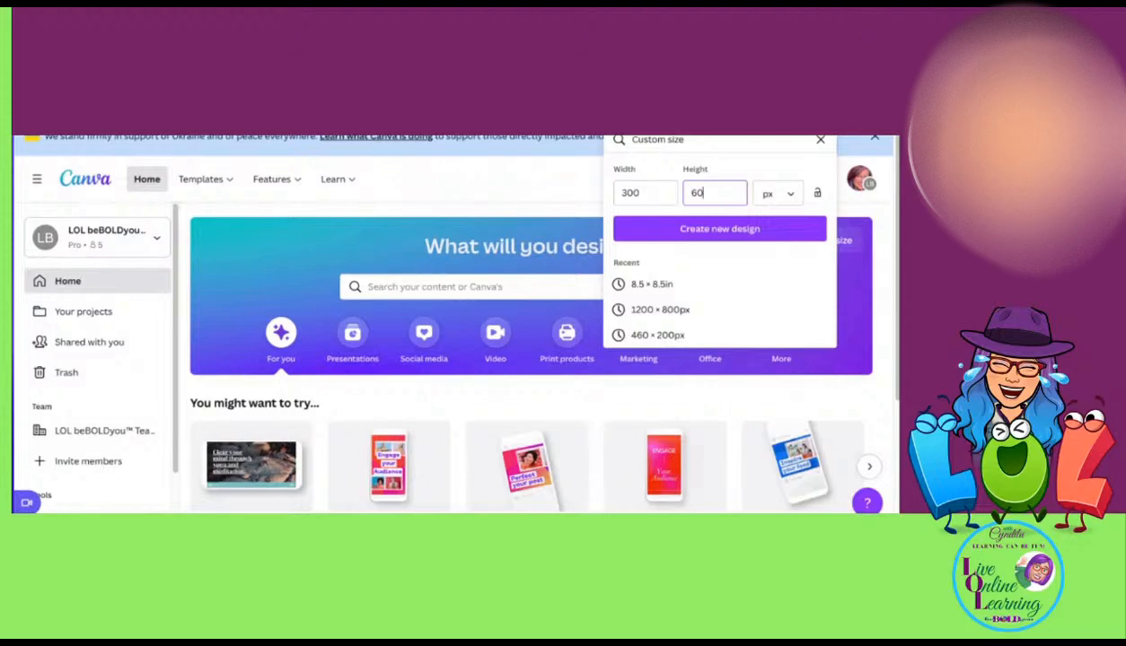
click(761, 230)
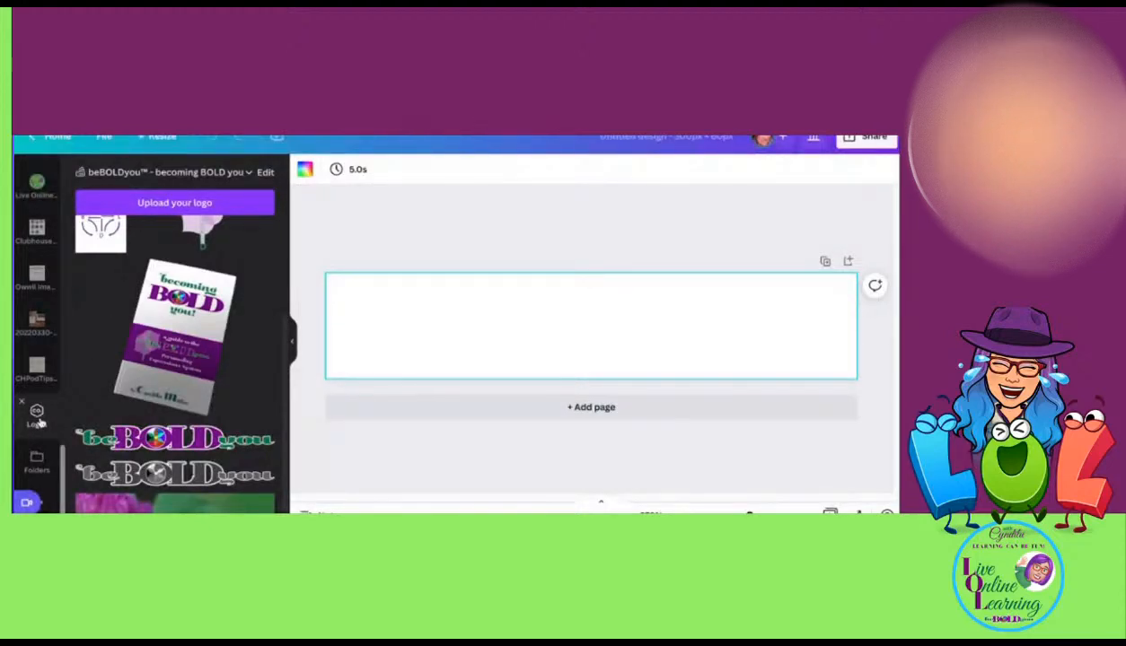
Step: Look through the available Brand Kits for the logo library and close the selection
scroll(40, 305, up, 5)
scroll(39, 303, down, 5)
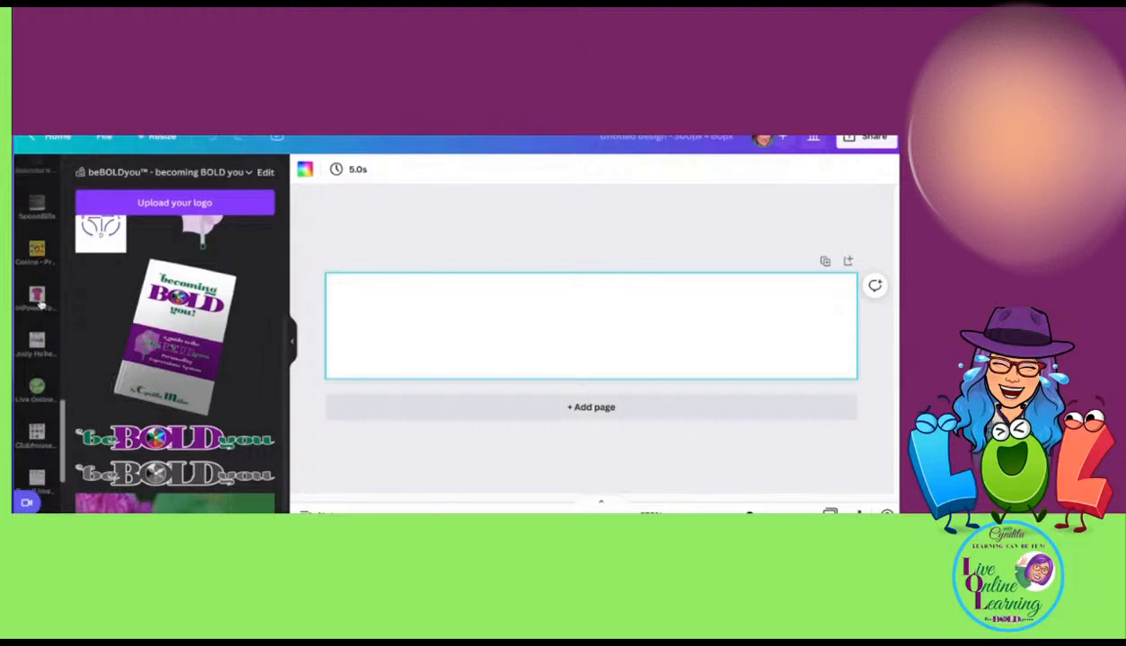
click(163, 173)
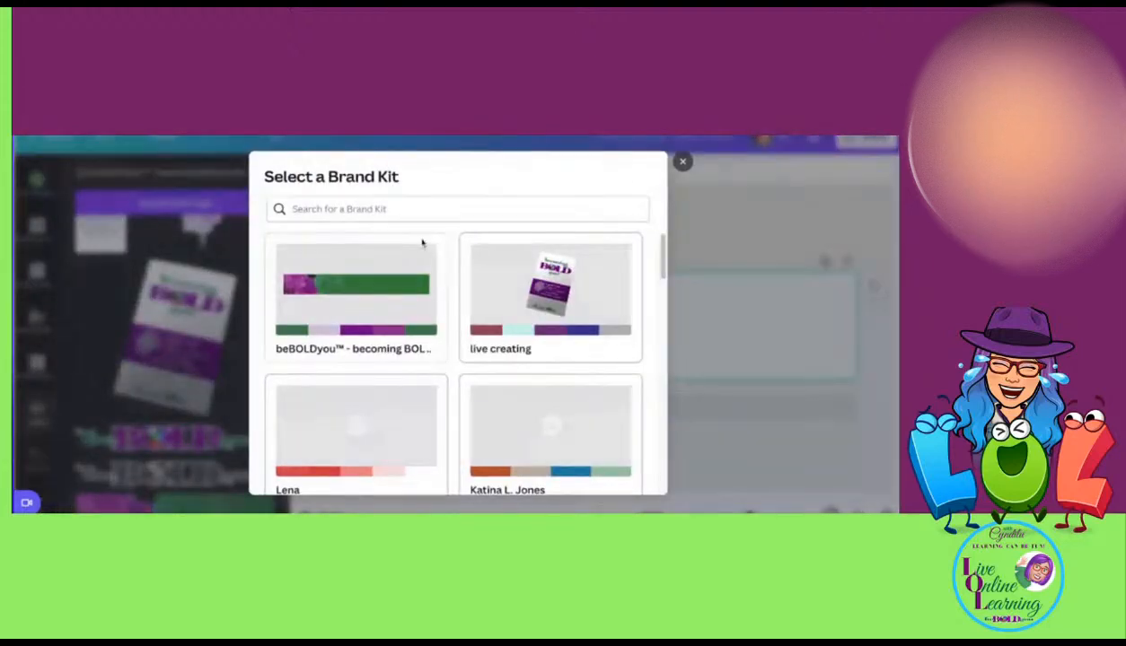
scroll(432, 317, down, 2)
scroll(433, 317, up, 2)
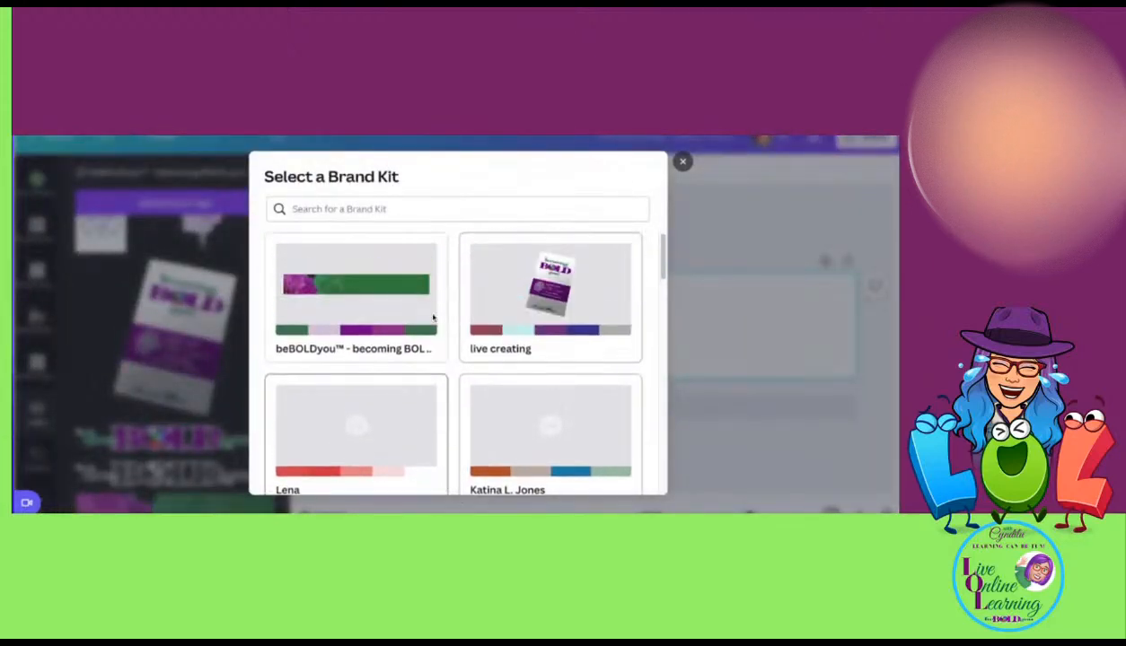
click(682, 162)
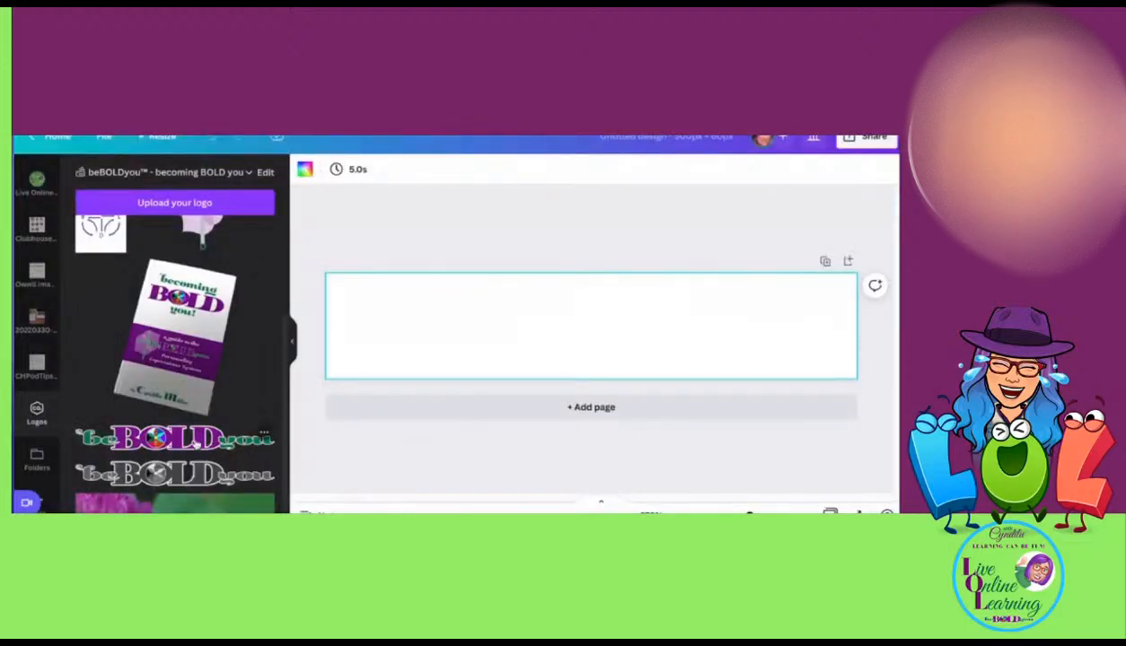
Step: Add the coloured beBOLDyou logo to the canvas, enlarge it to the full 300 px width and centre it vertically
click(175, 438)
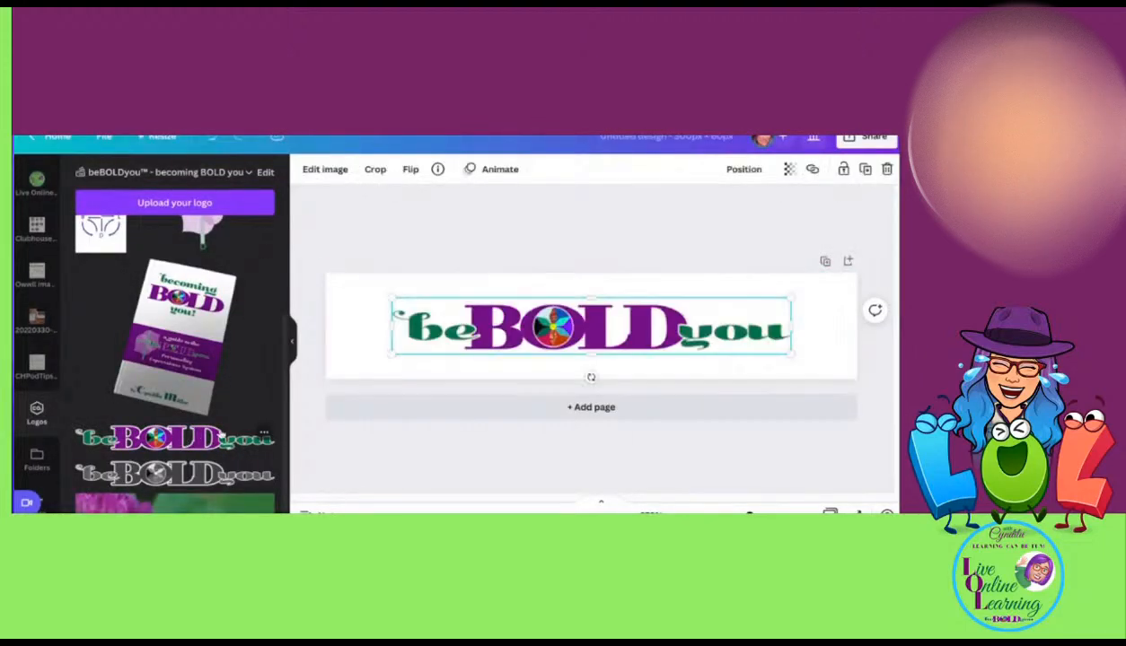
drag(566, 327, 500, 302)
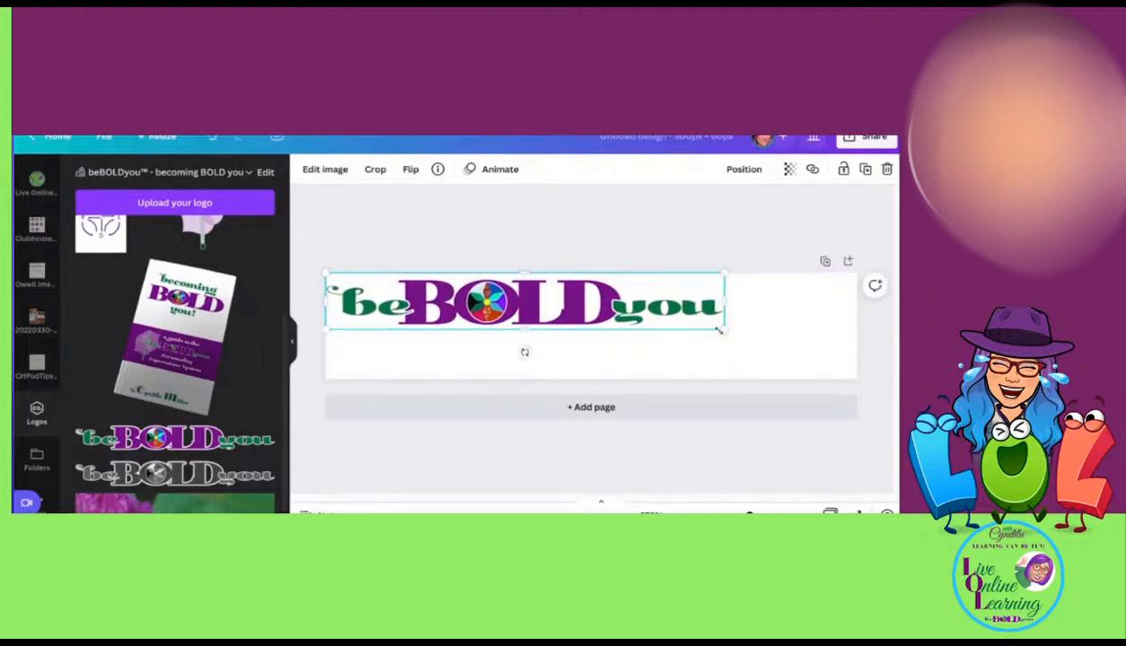
drag(718, 330, 856, 348)
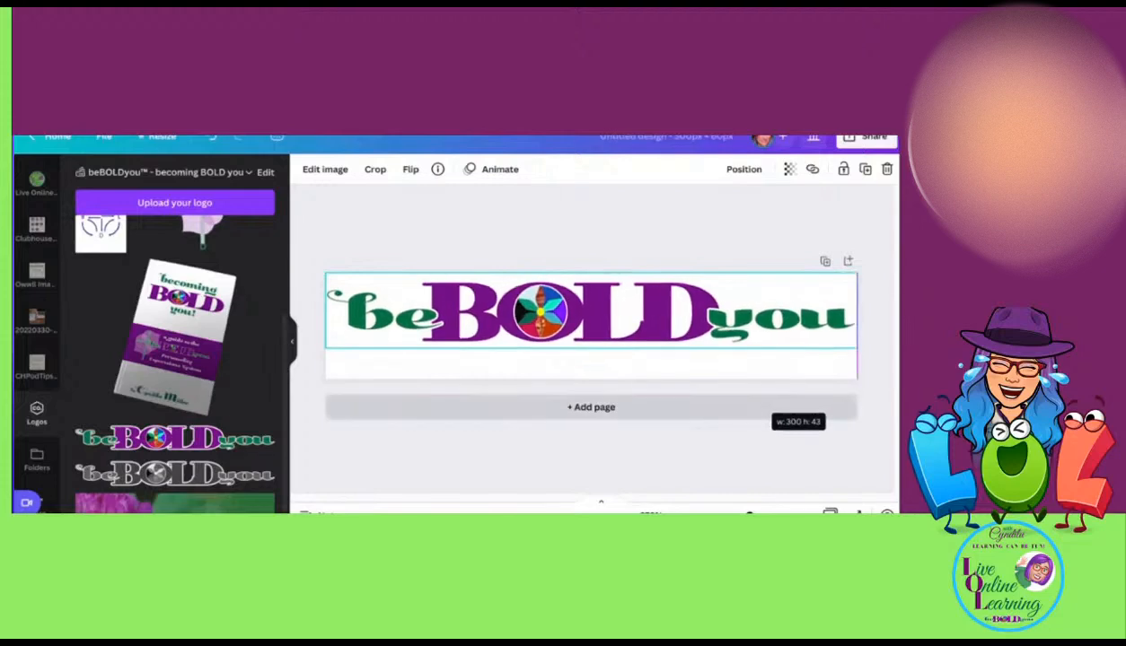
drag(763, 301, 777, 310)
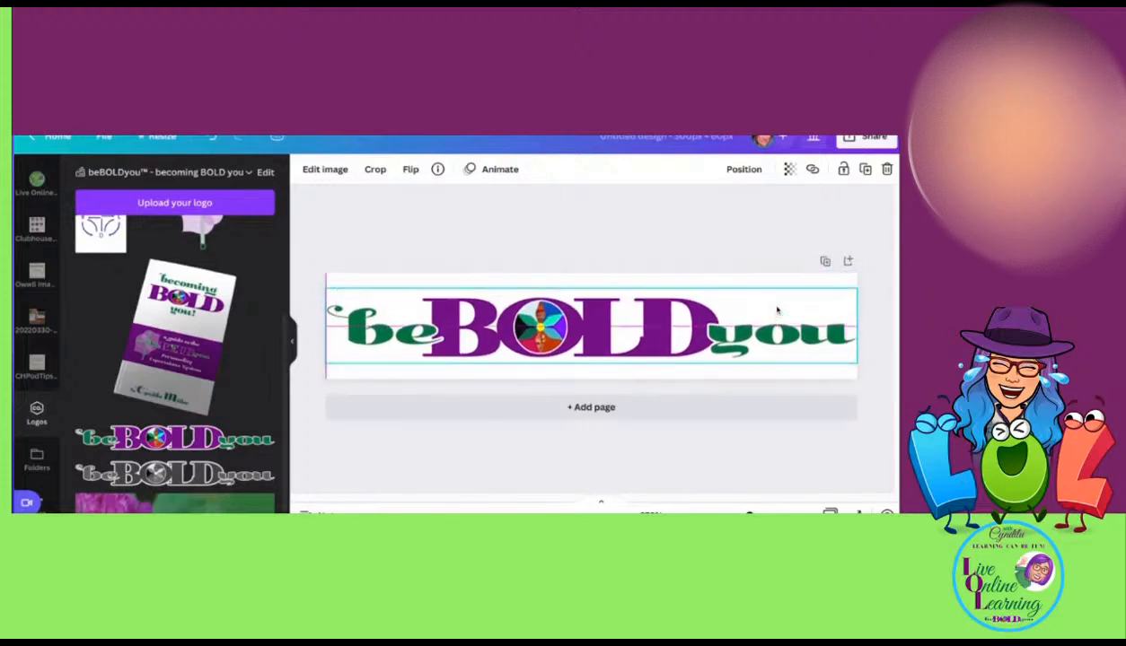
click(770, 235)
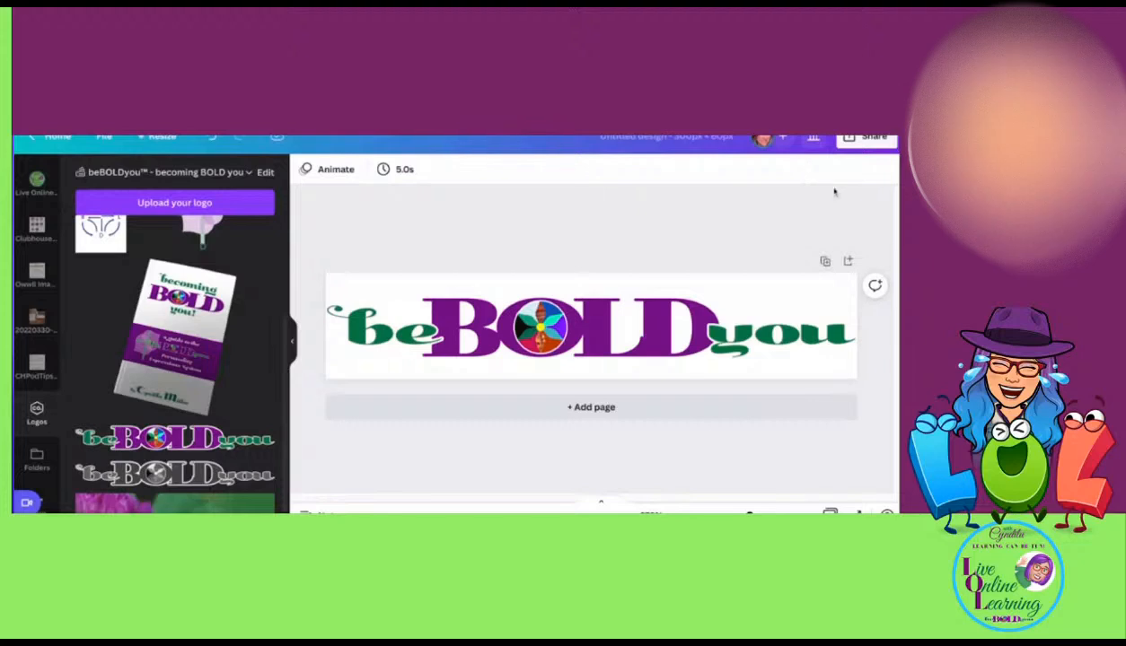
Step: Download the logo design as a 300 × 60 px PNG with a transparent background
click(867, 139)
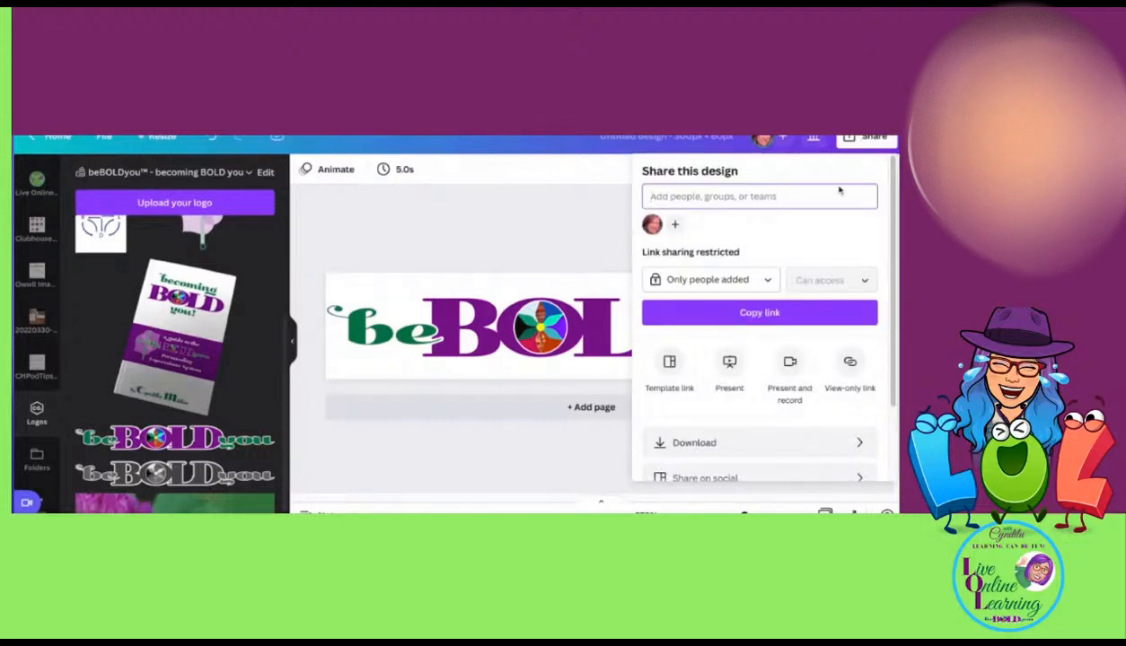
click(724, 445)
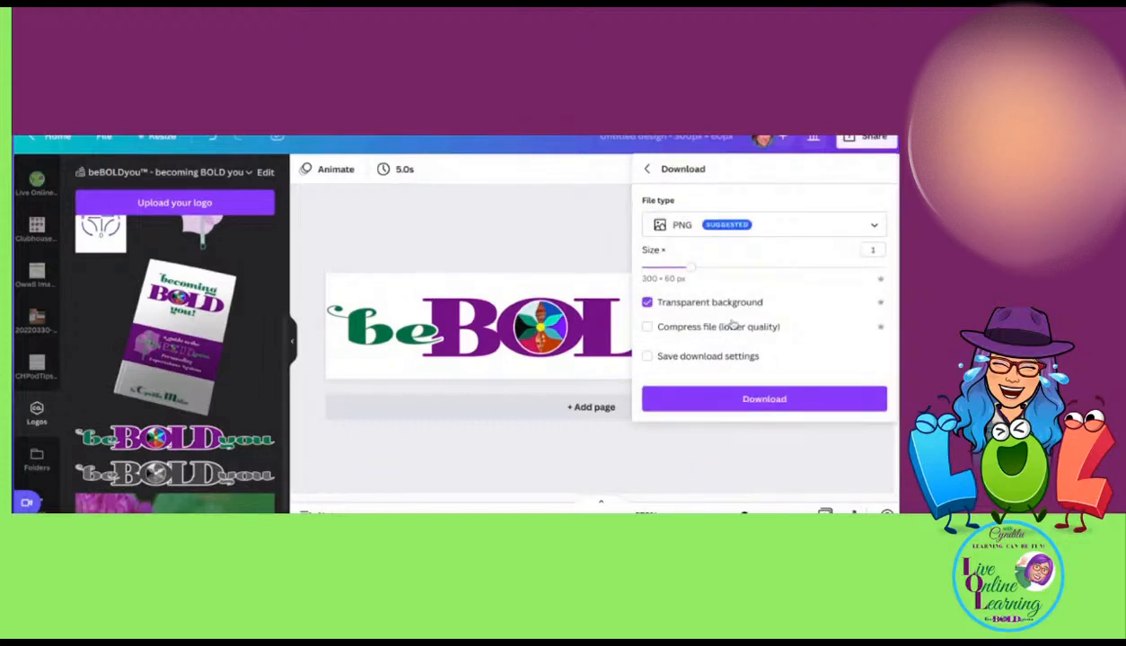
click(734, 402)
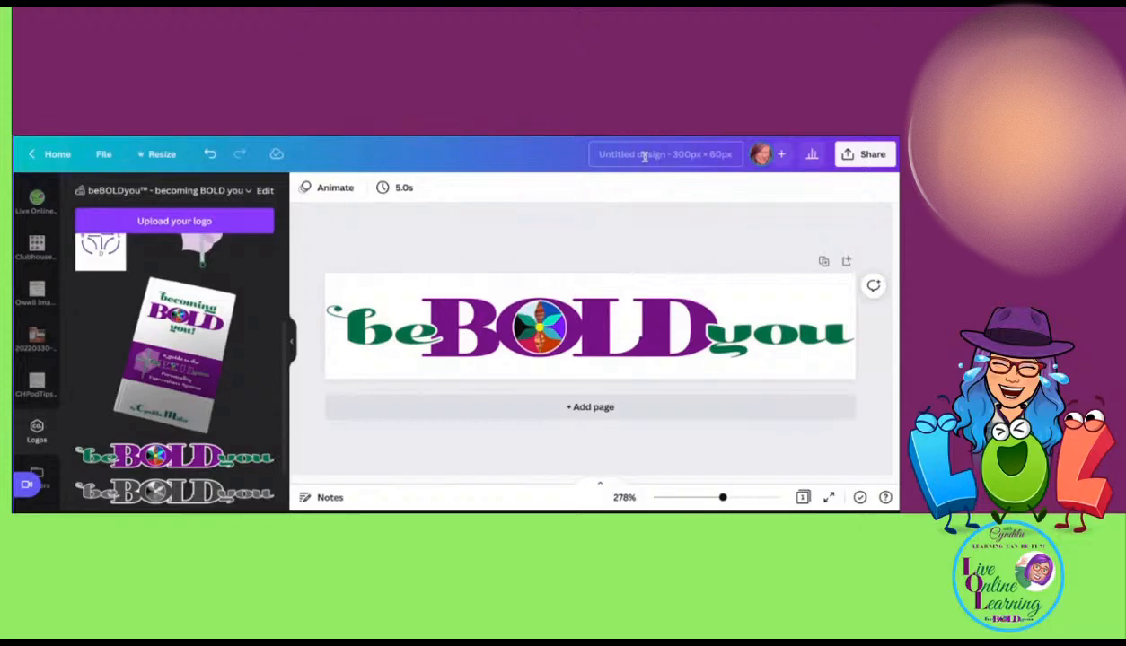
Step: Rename the untitled design as "beboldyou long logo"
text(lbe)
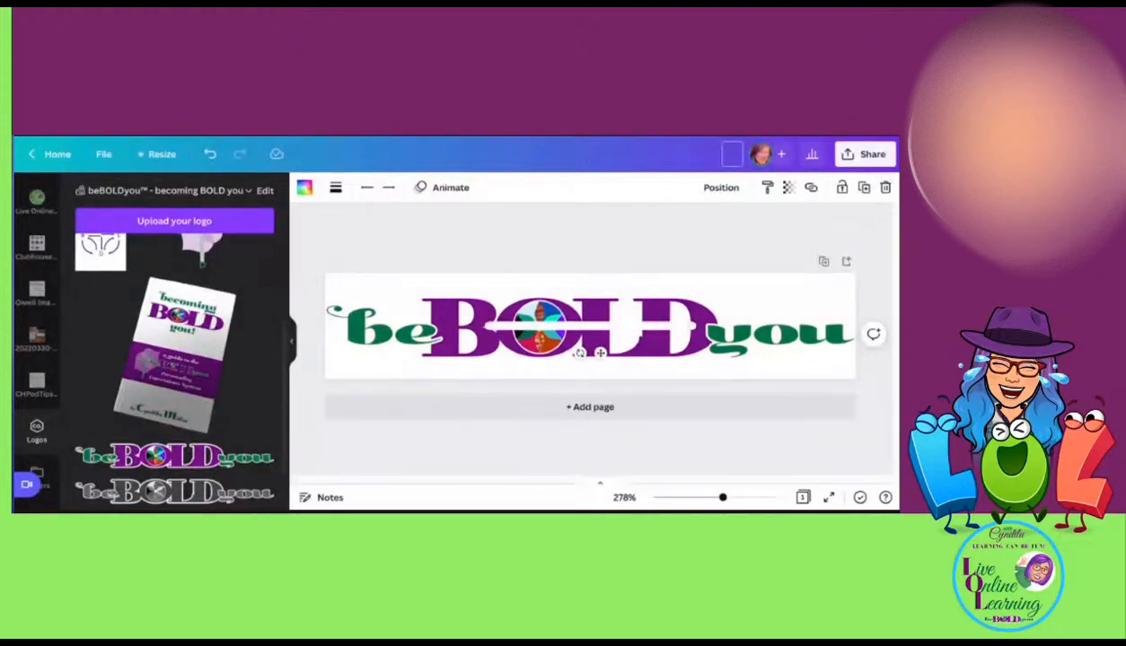
text(boldyou lon)
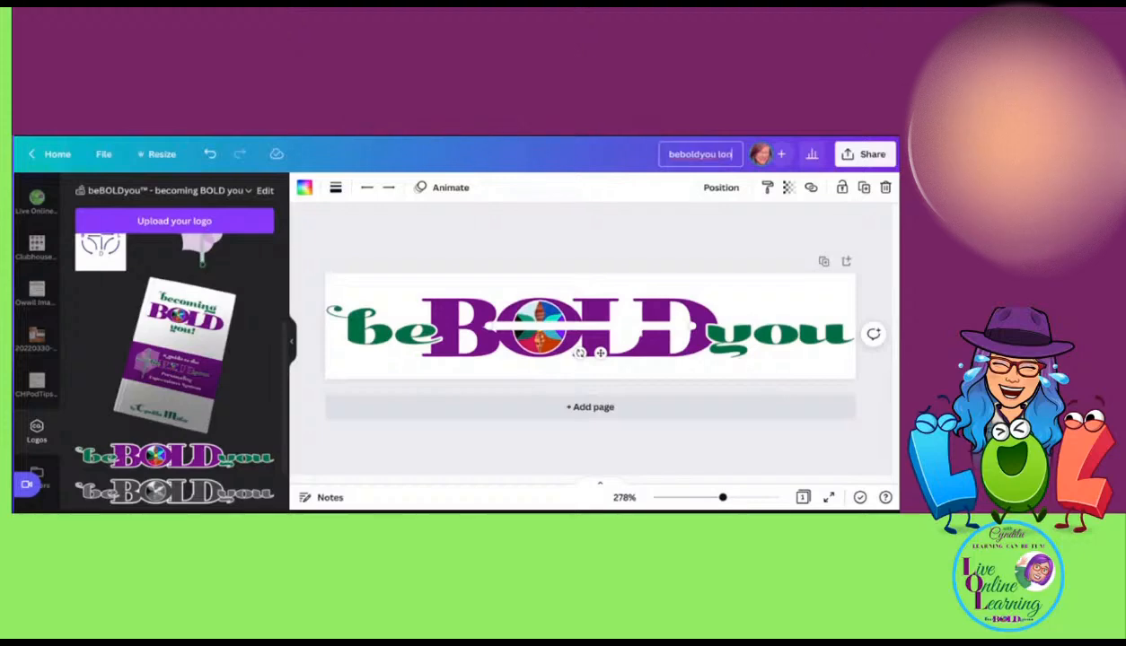
text(g o logo)
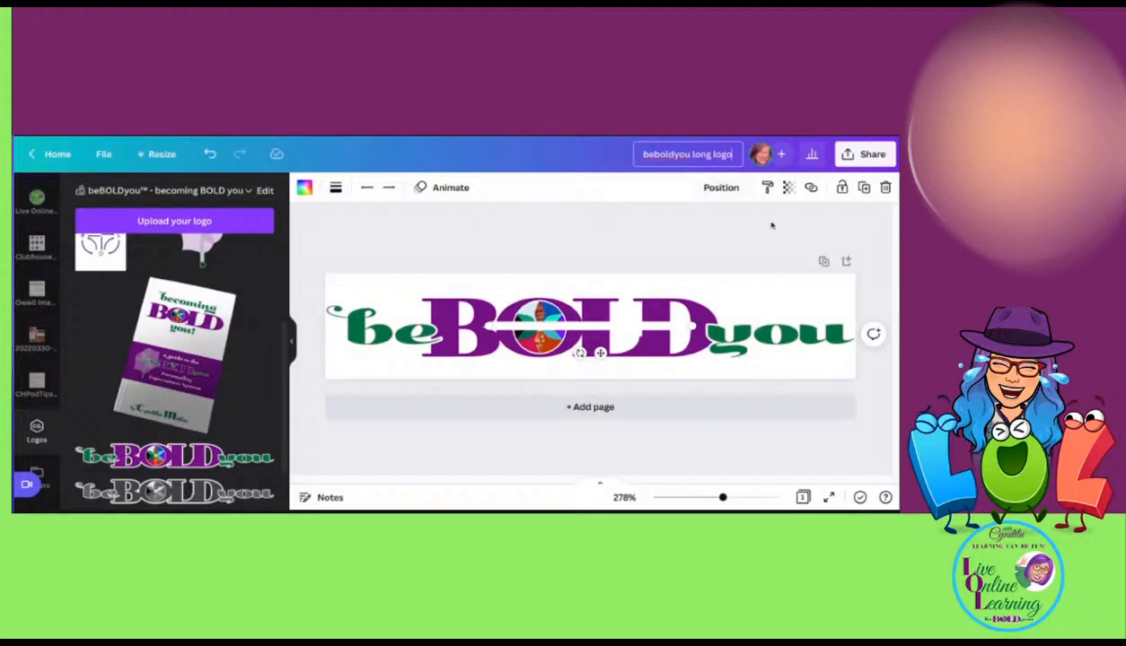
click(715, 216)
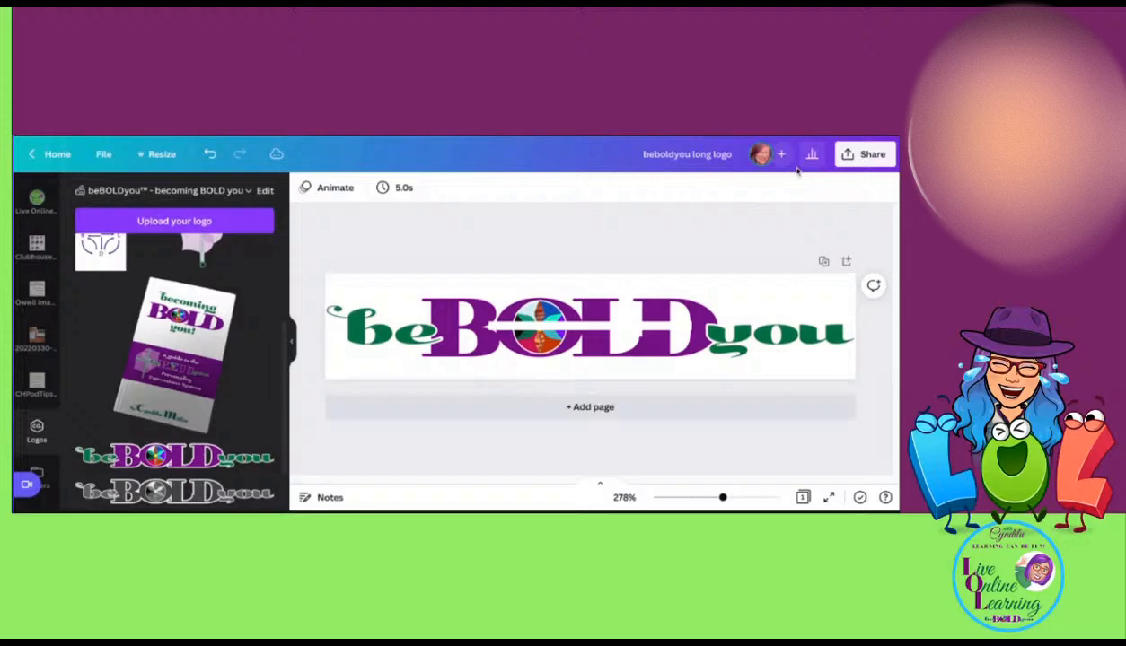
Step: Download the renamed design again as a PNG at size 1 with the transparent background option enabled
click(861, 155)
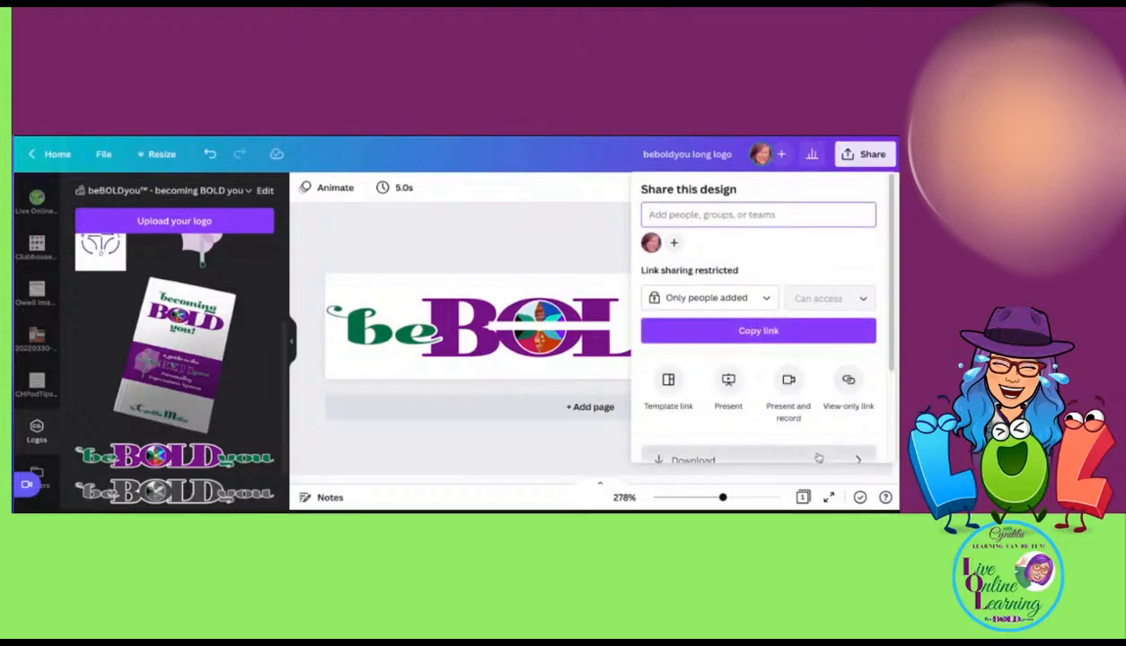
scroll(819, 431, down, 3)
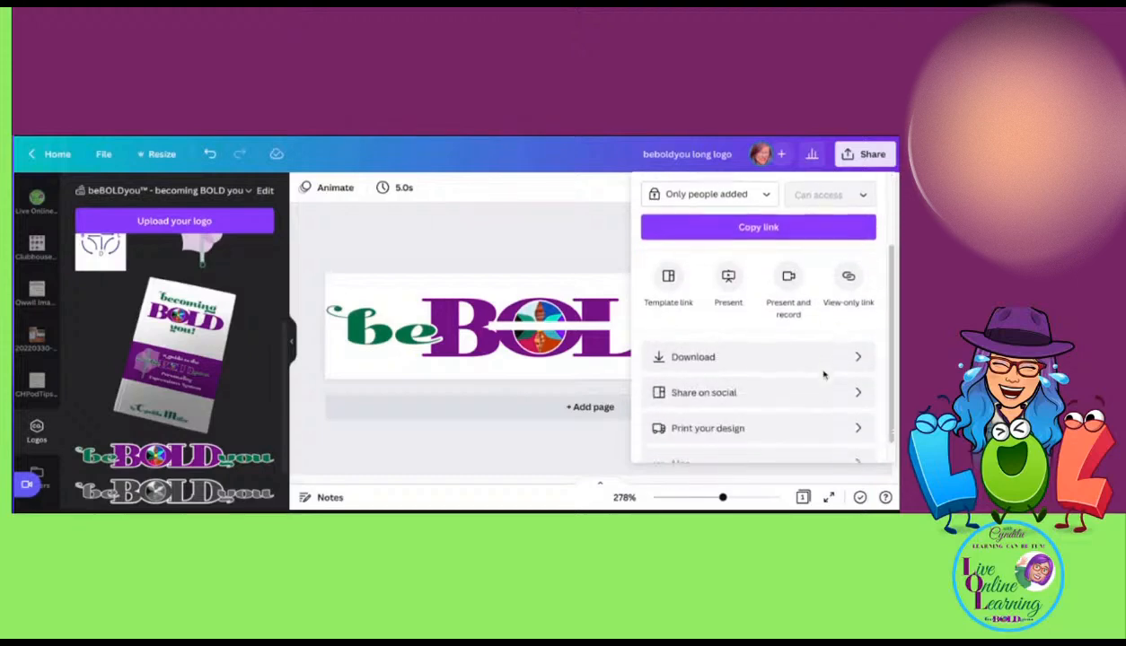
click(794, 333)
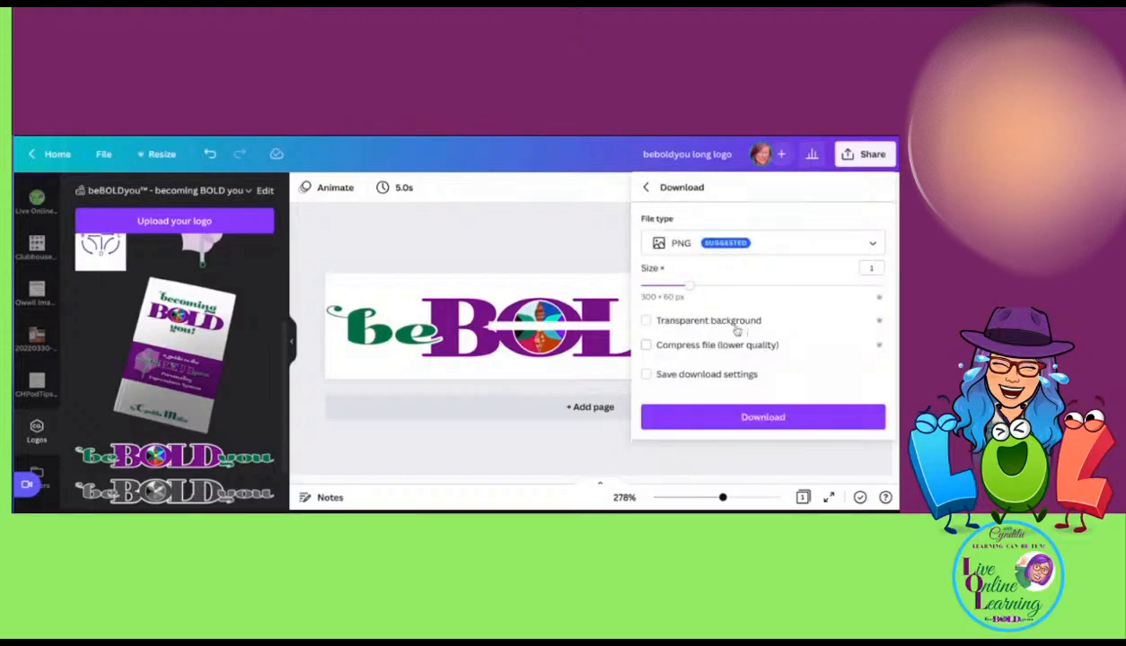
click(738, 415)
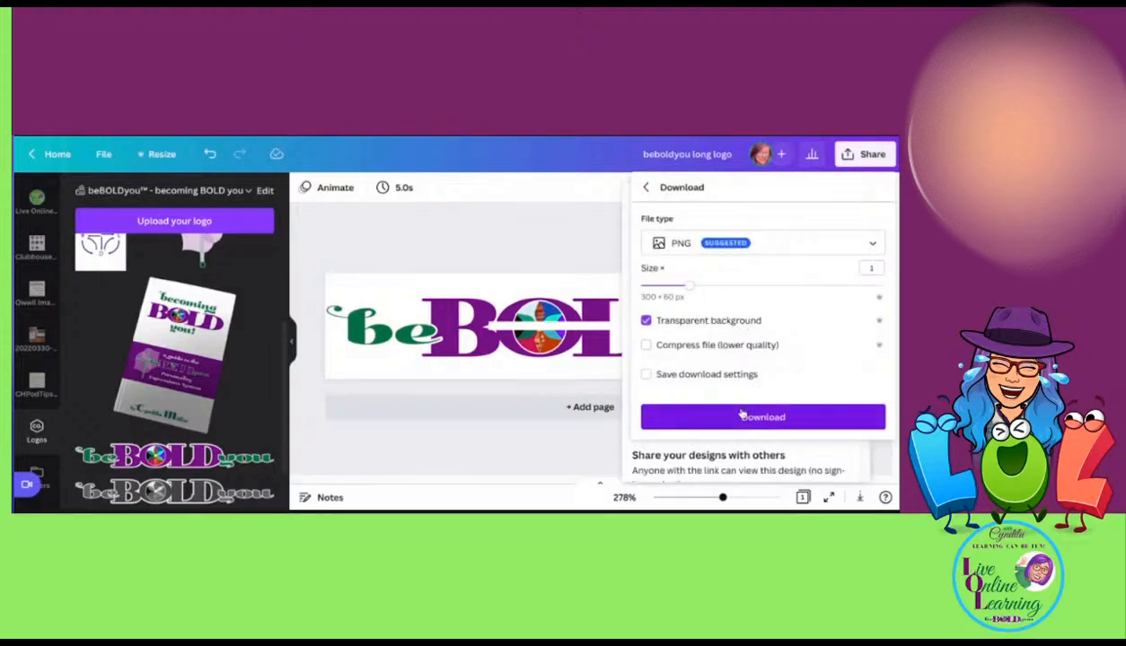
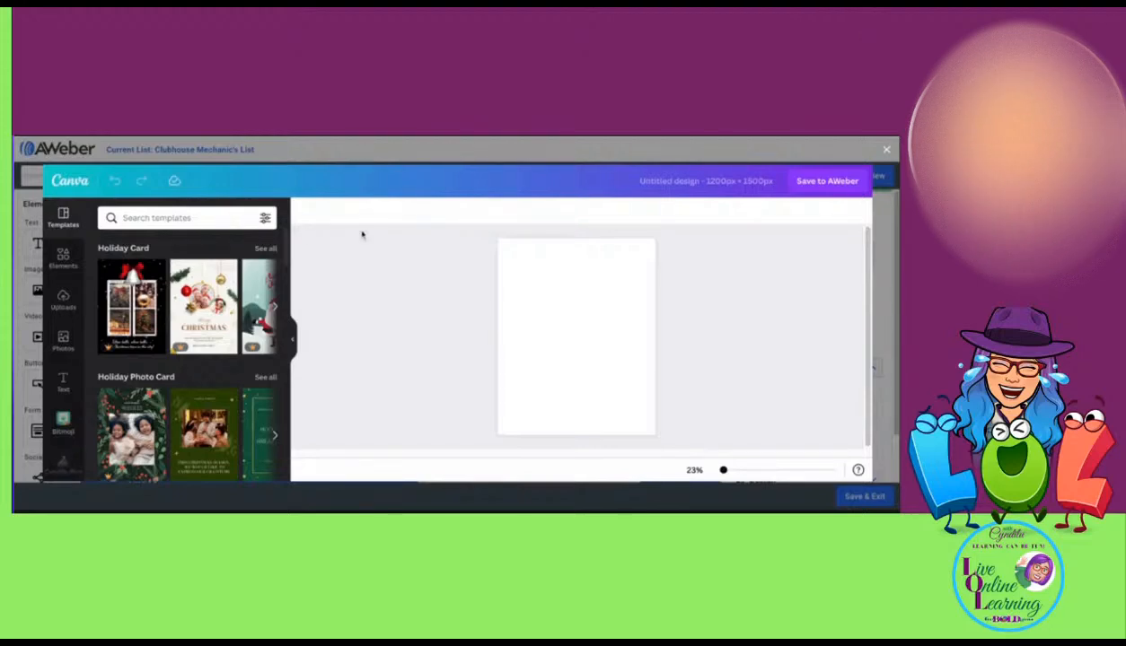
Step: Search the uploaded images for "becoming" and add the full purple front-and-back book cover to the blank page
click(64, 300)
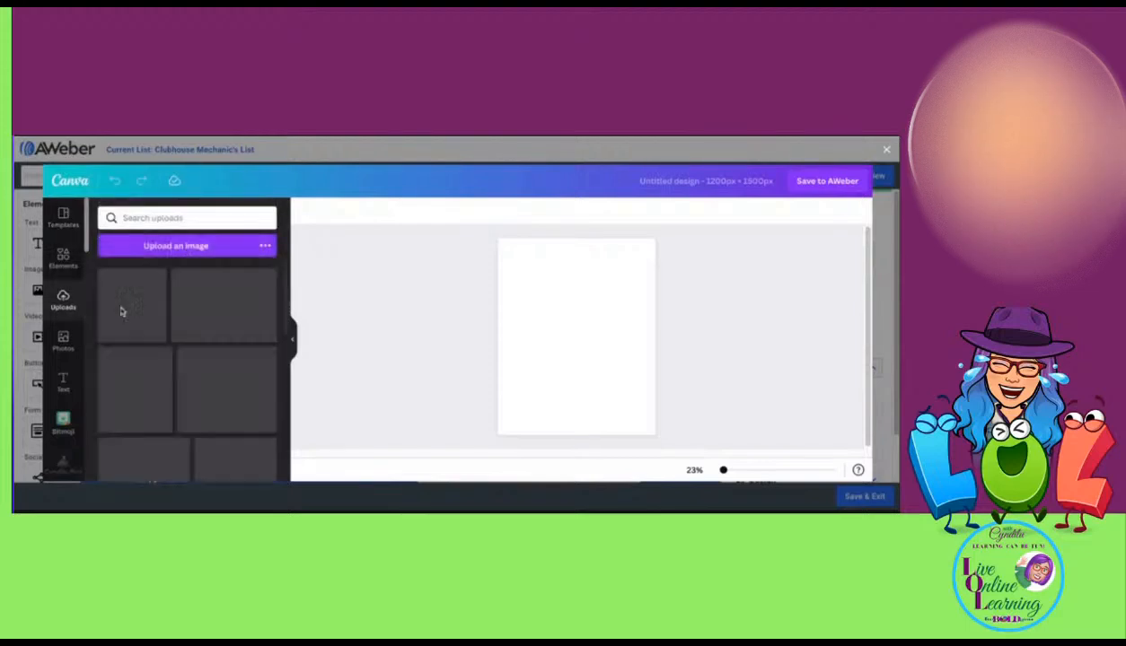
click(181, 219)
text(becom)
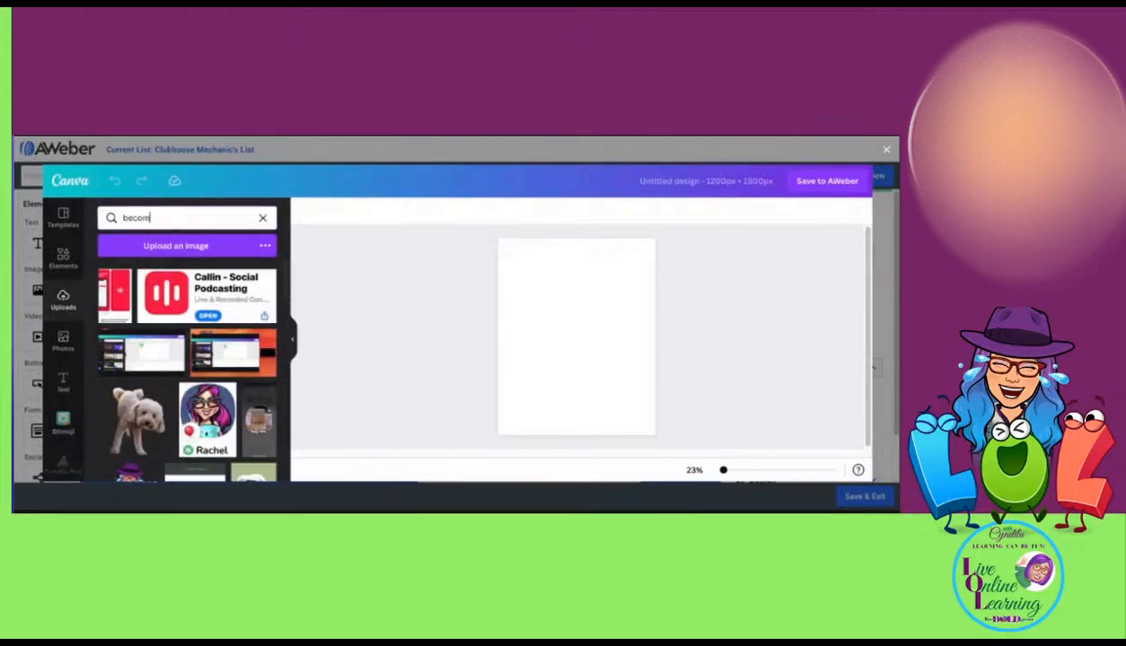
text(ing)
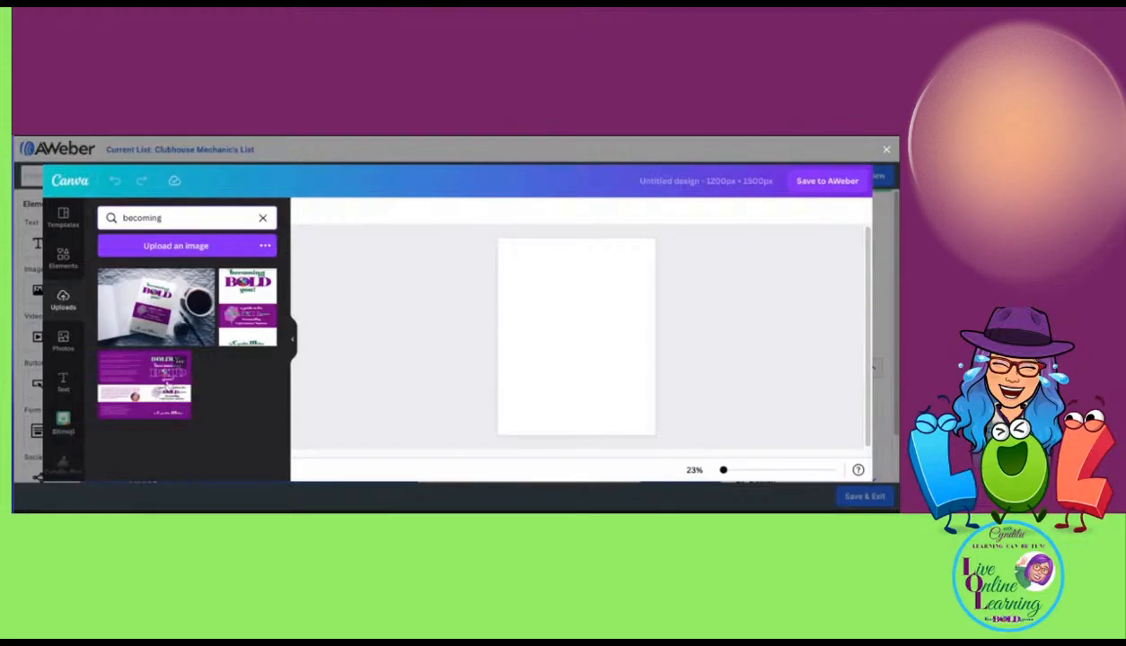
click(164, 377)
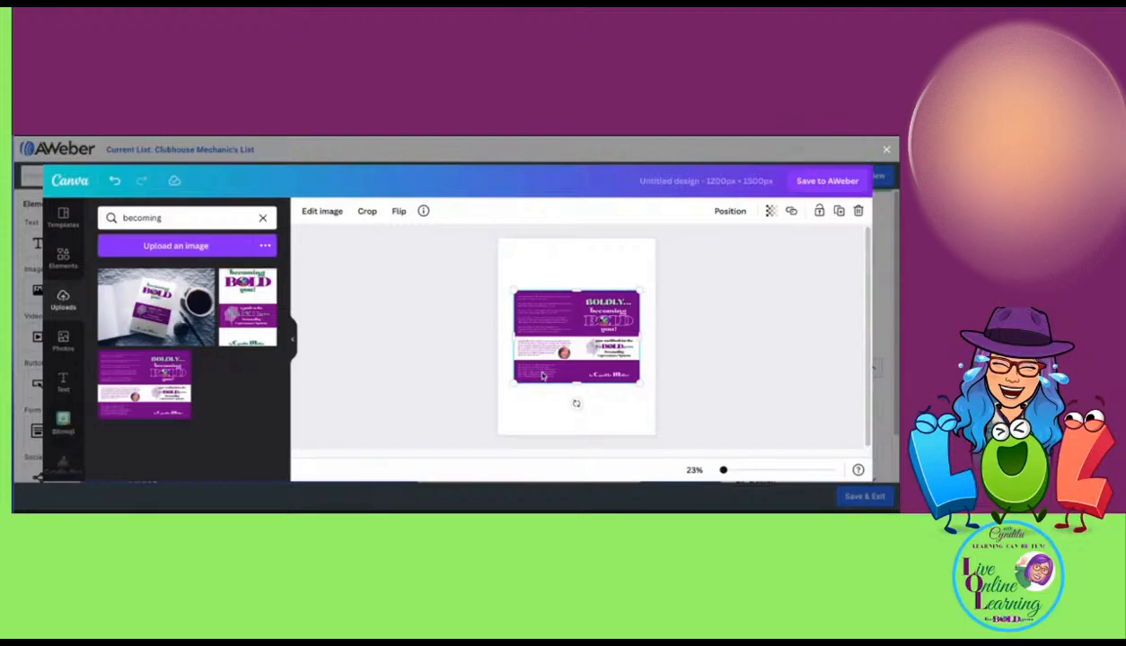
Step: Crop the back half off the purple cover image so only the "BOLDLY... becoming BOLD you!" front cover remains
drag(513, 336, 578, 341)
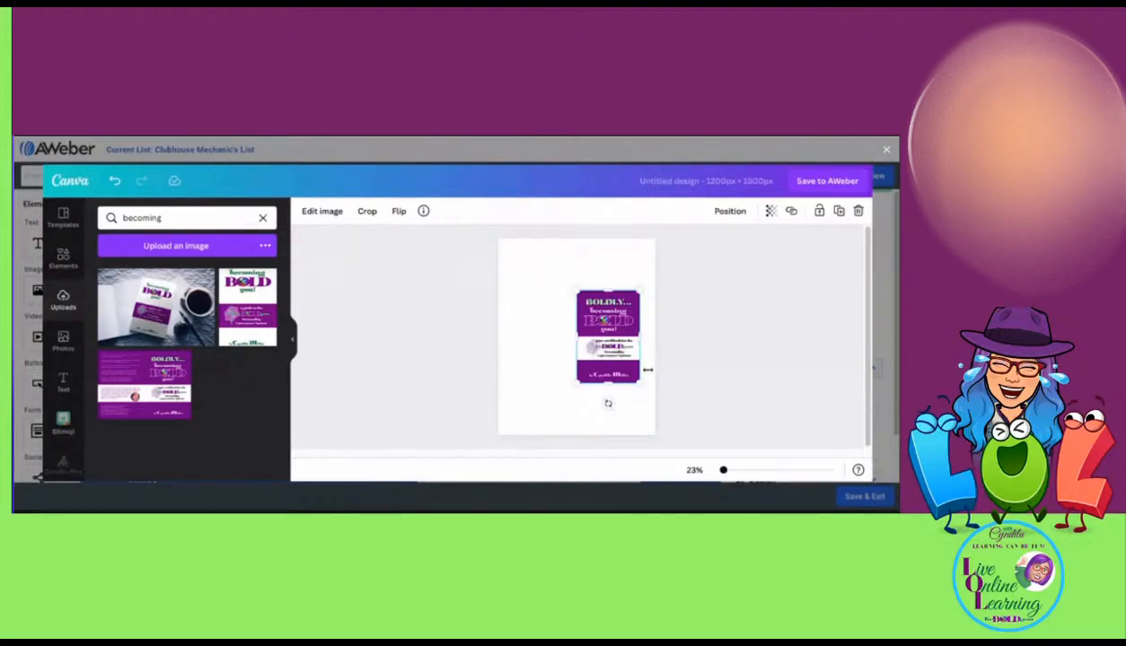
drag(519, 339, 579, 339)
click(518, 348)
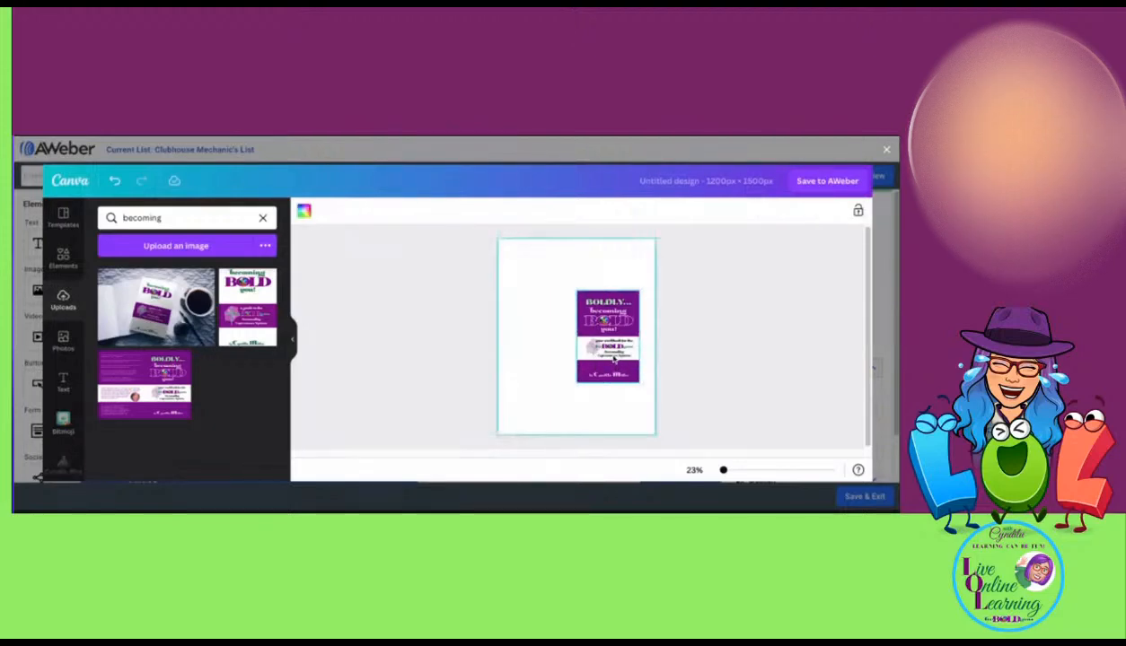
Step: Enlarge the cropped front cover to the full page height and centre it horizontally on the page
click(614, 358)
drag(614, 359, 641, 435)
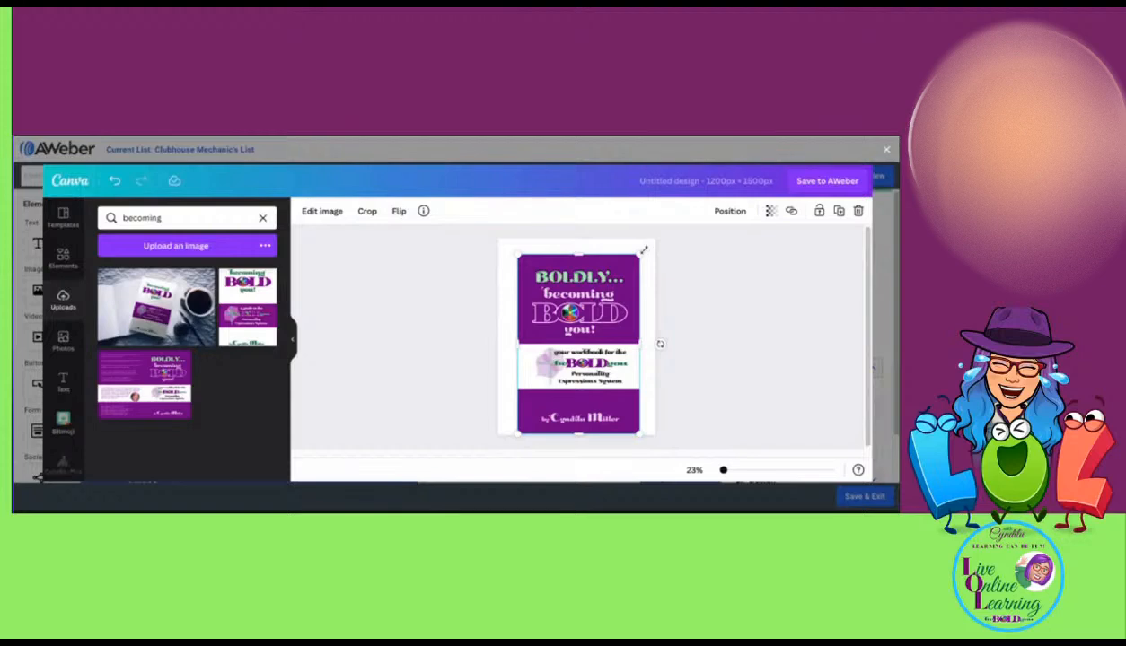
drag(643, 251, 650, 239)
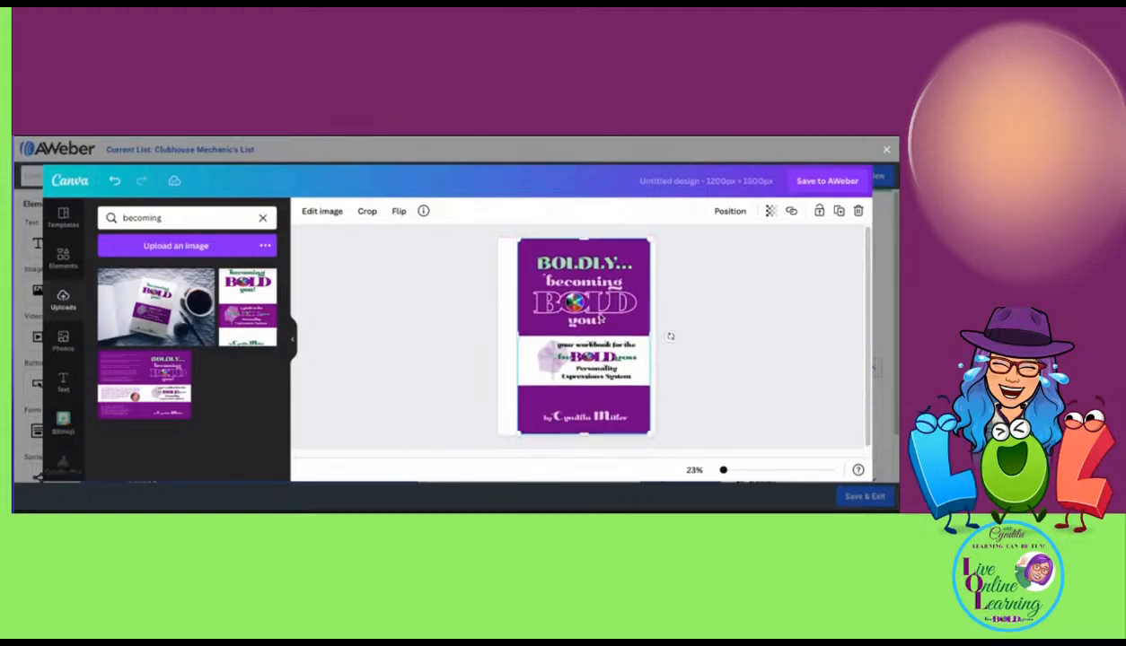
drag(601, 319, 598, 322)
drag(579, 267, 580, 268)
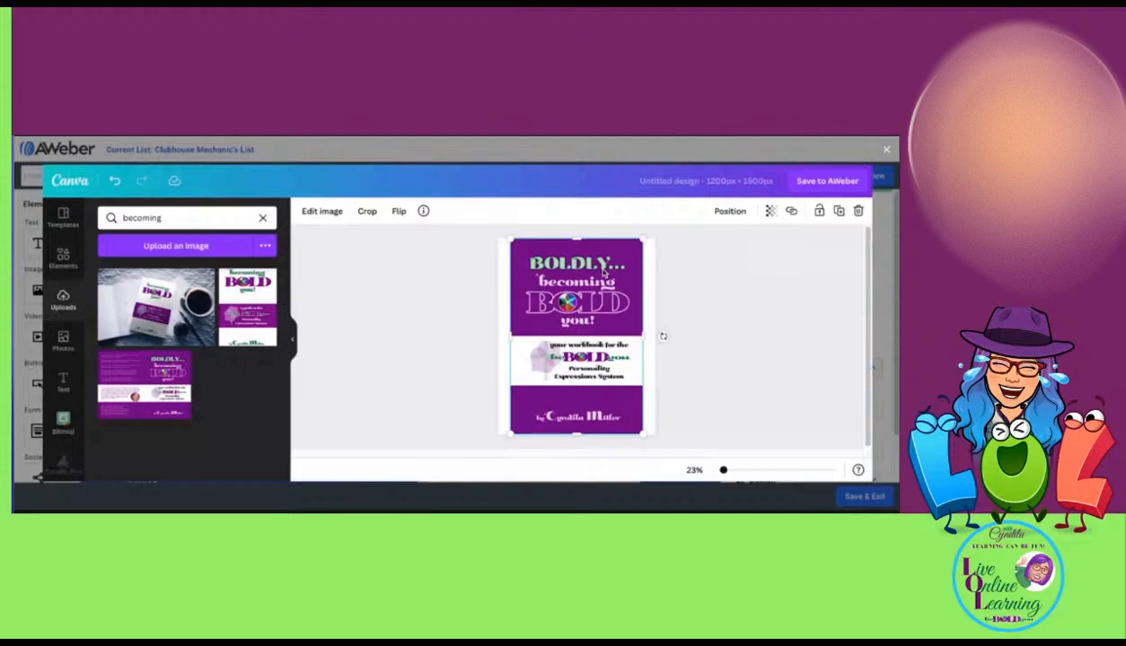
click(722, 421)
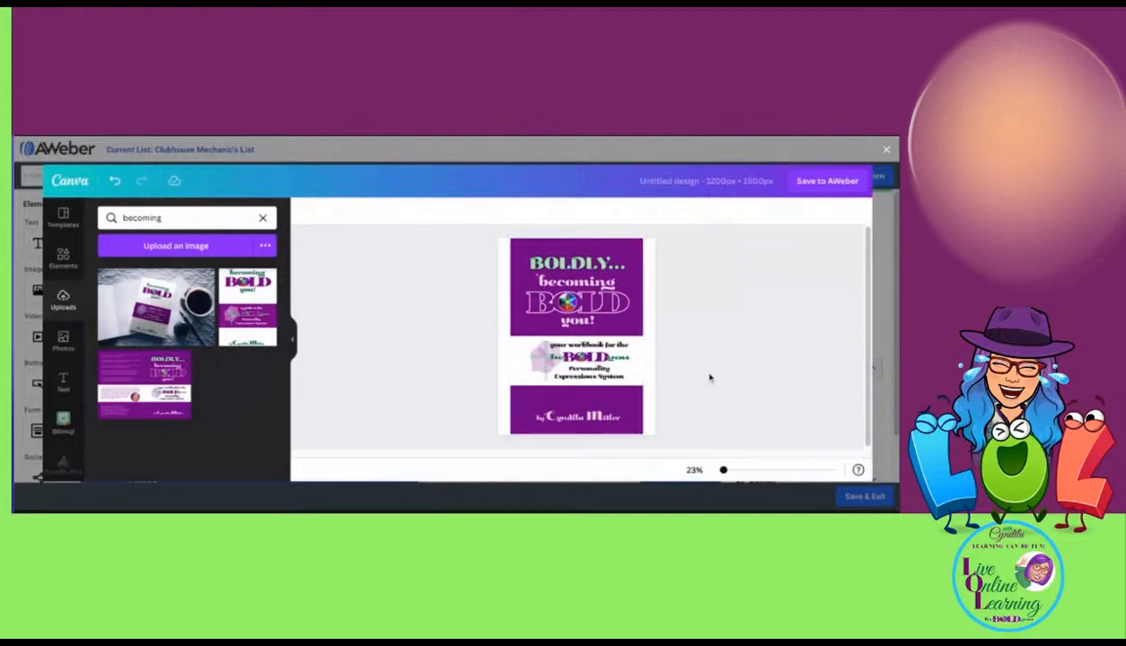
click(654, 324)
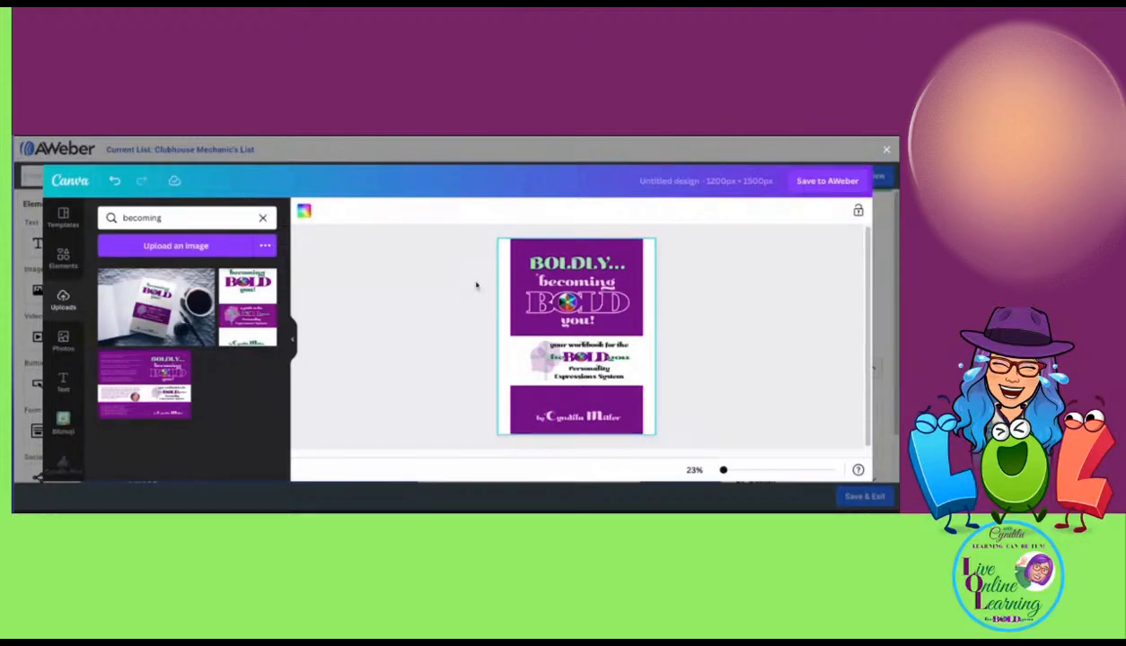
click(587, 313)
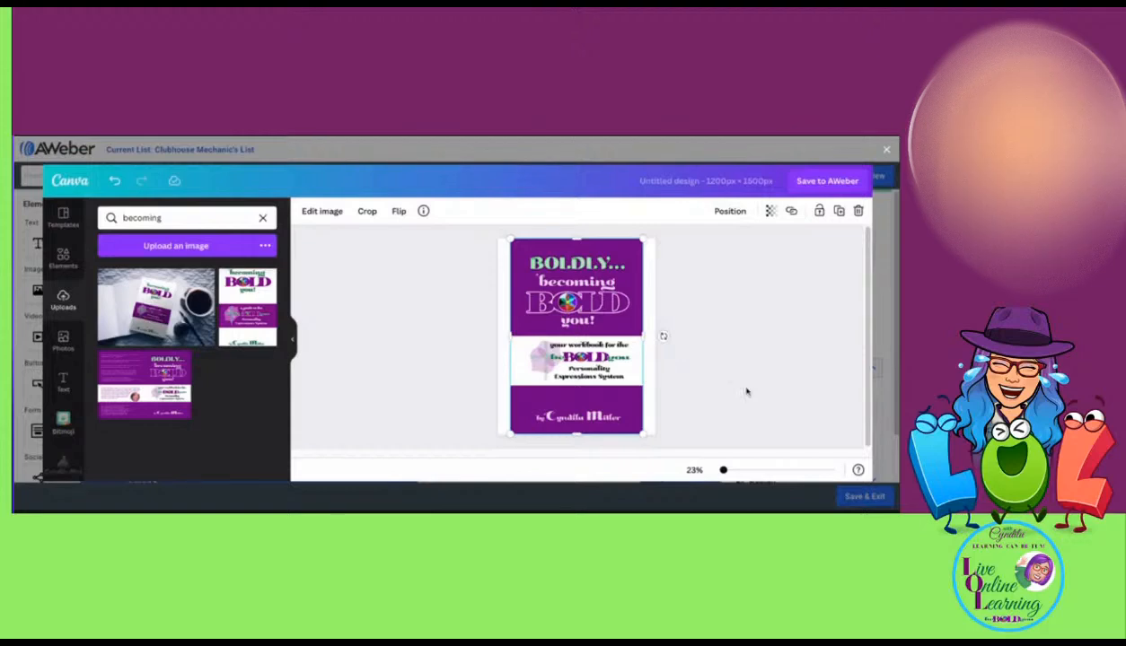
click(666, 411)
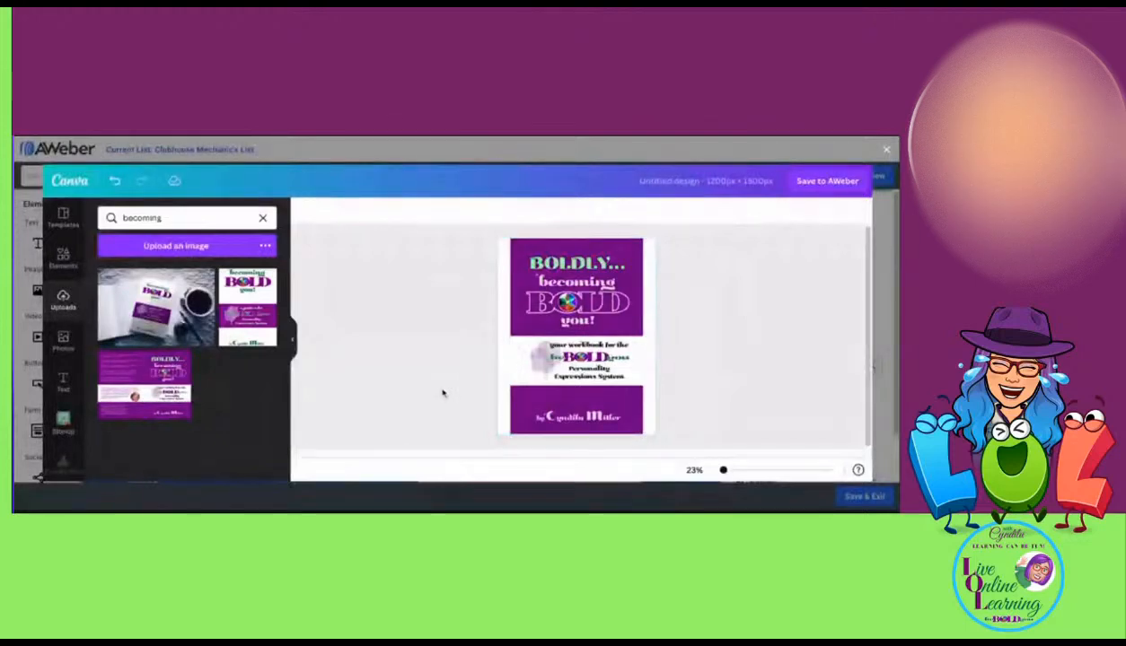
click(554, 347)
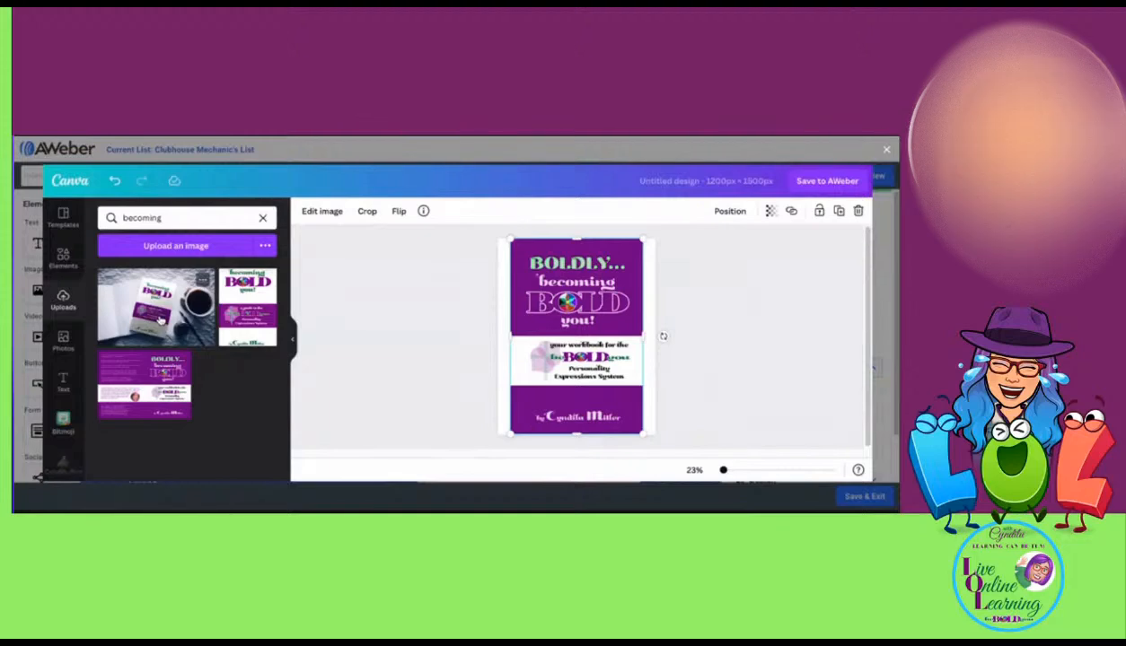
click(689, 395)
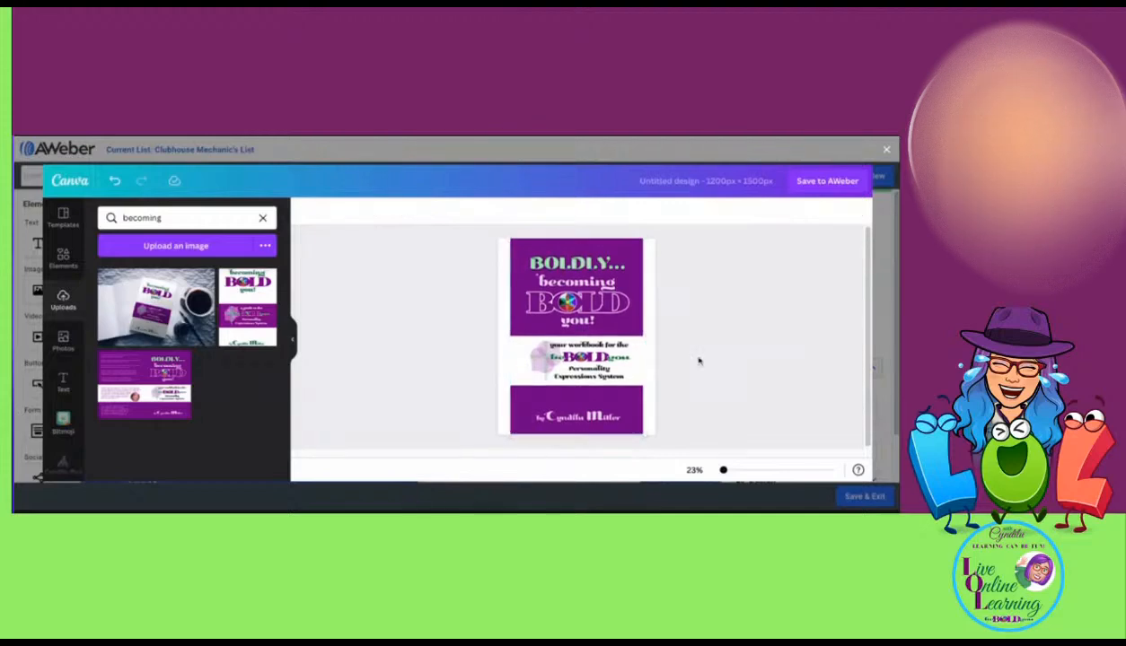
click(651, 293)
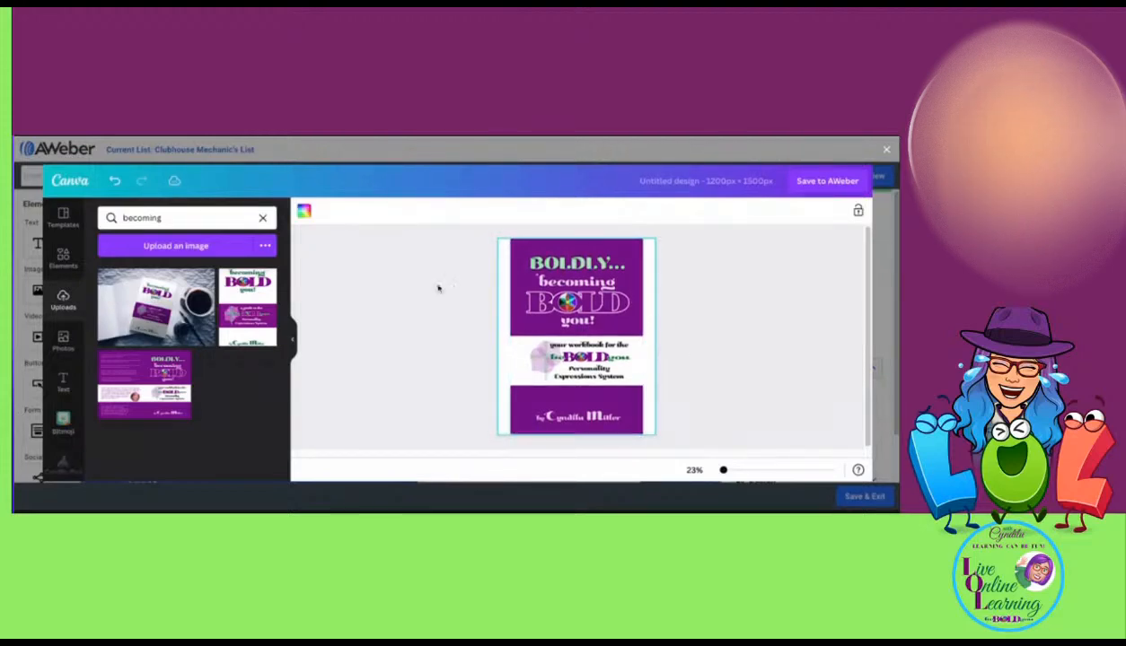
Step: Add the uploaded photo of the book beside a coffee cup and crop both sides close to the book
click(147, 321)
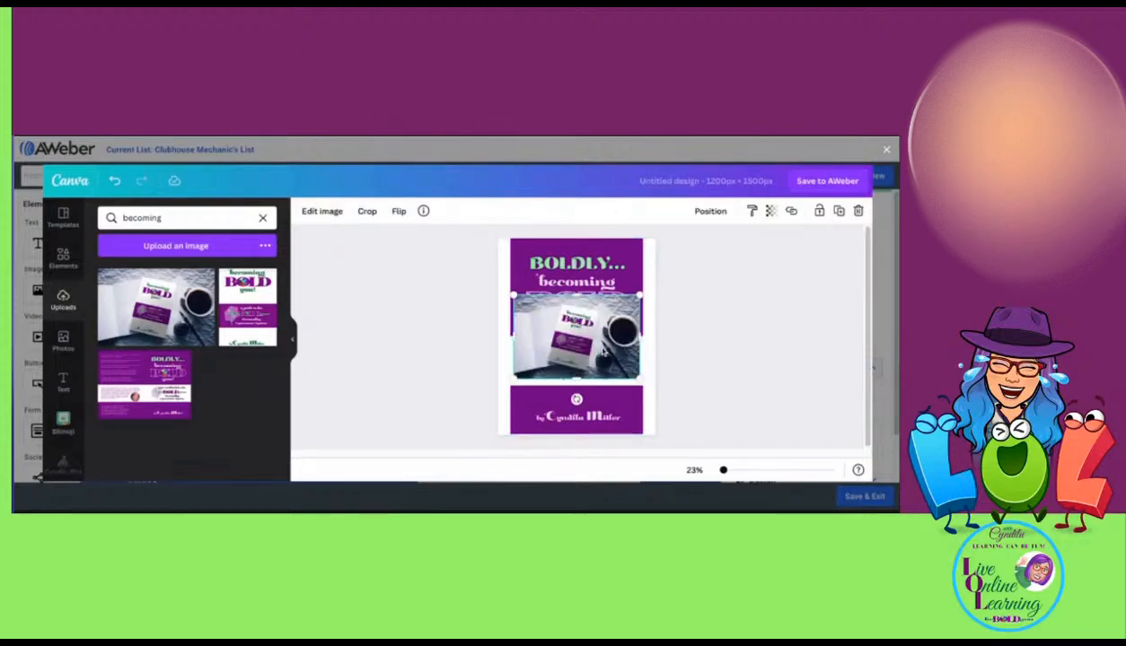
drag(640, 337, 602, 346)
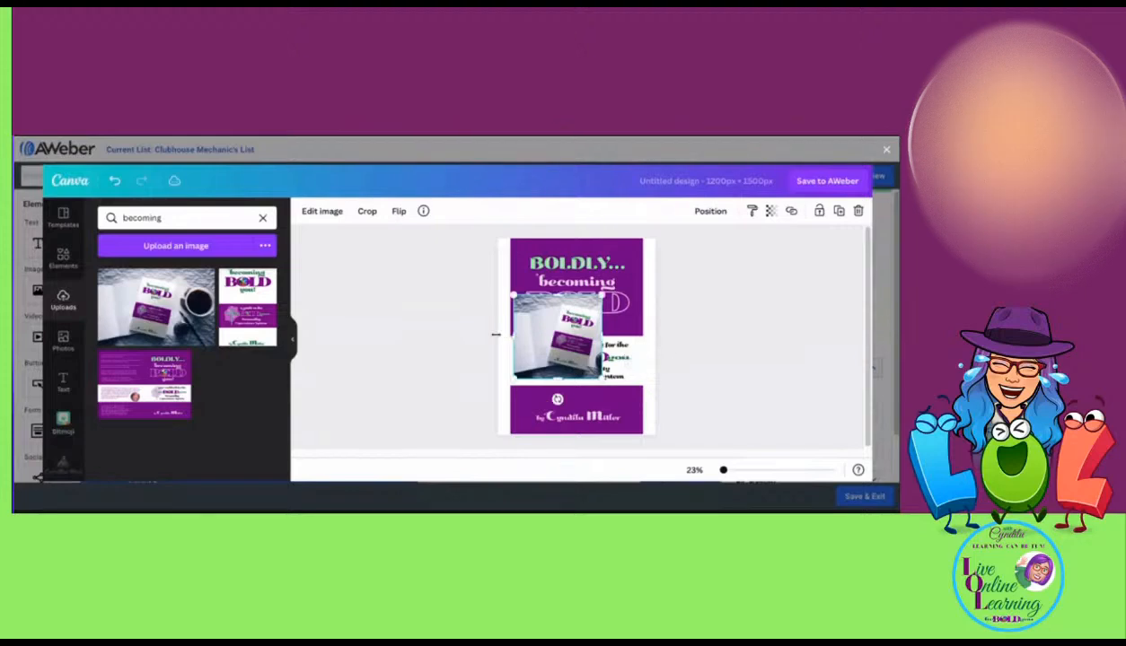
drag(505, 336, 539, 337)
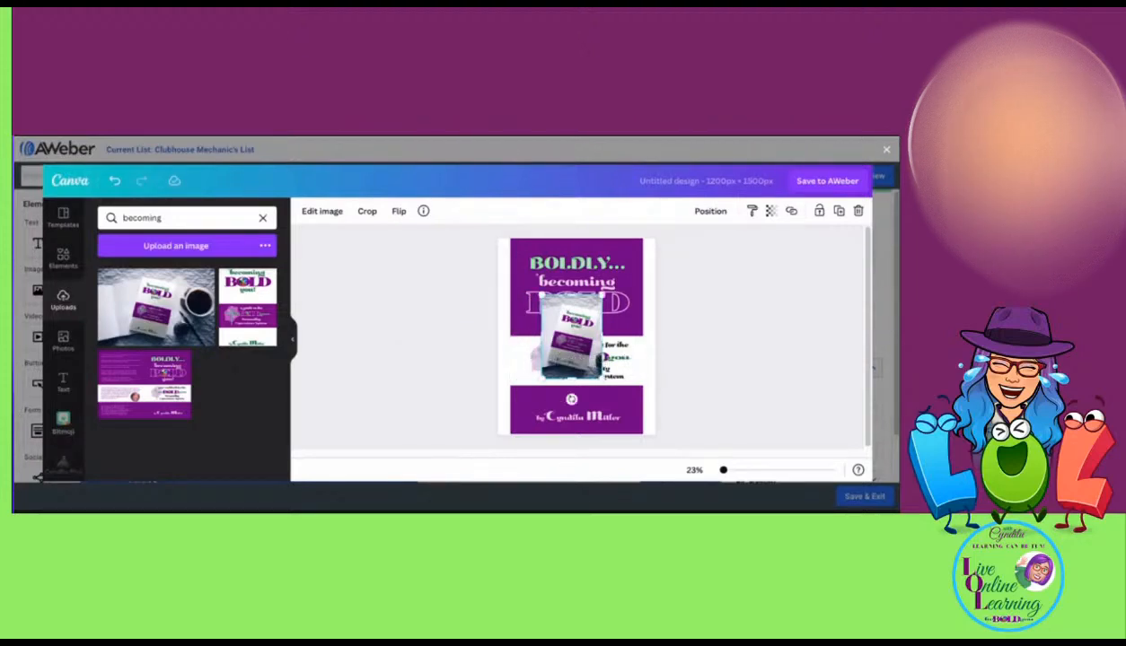
Step: Enlarge the cropped book photo until it fills the whole page and adjust its vertical position
drag(606, 295, 643, 240)
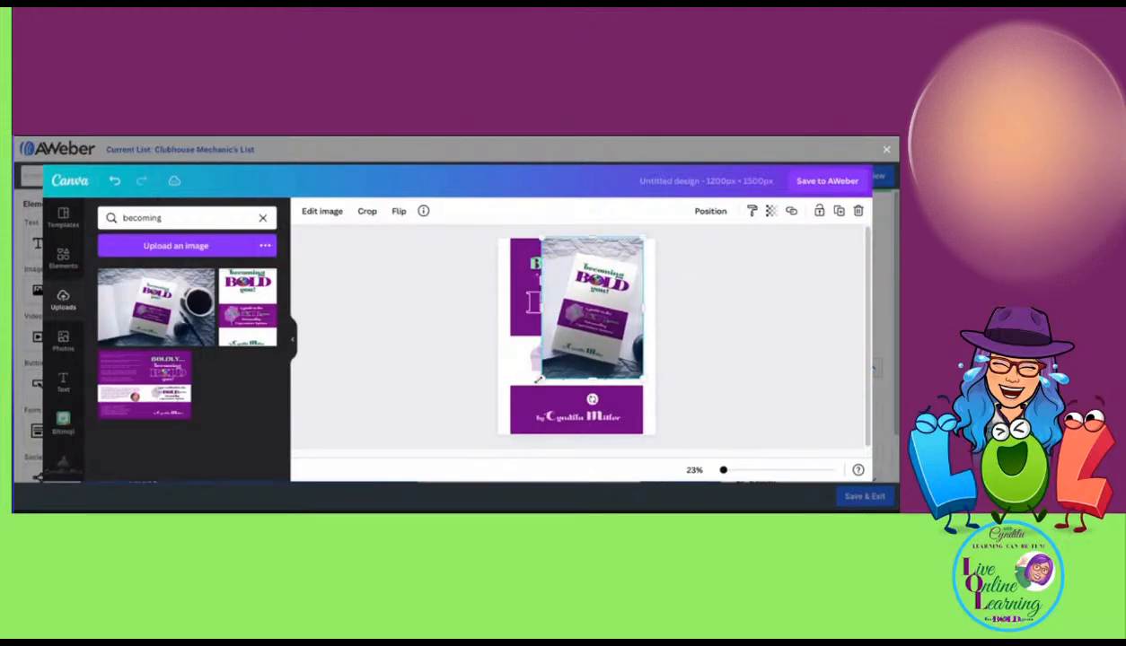
drag(539, 379, 497, 436)
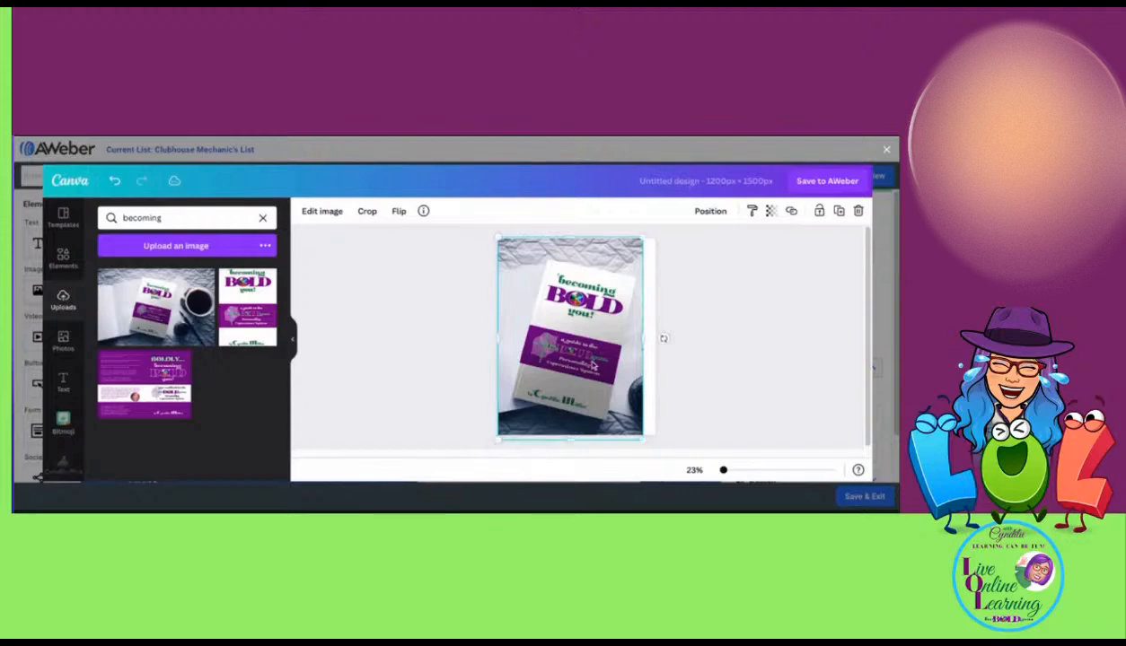
drag(641, 237, 642, 237)
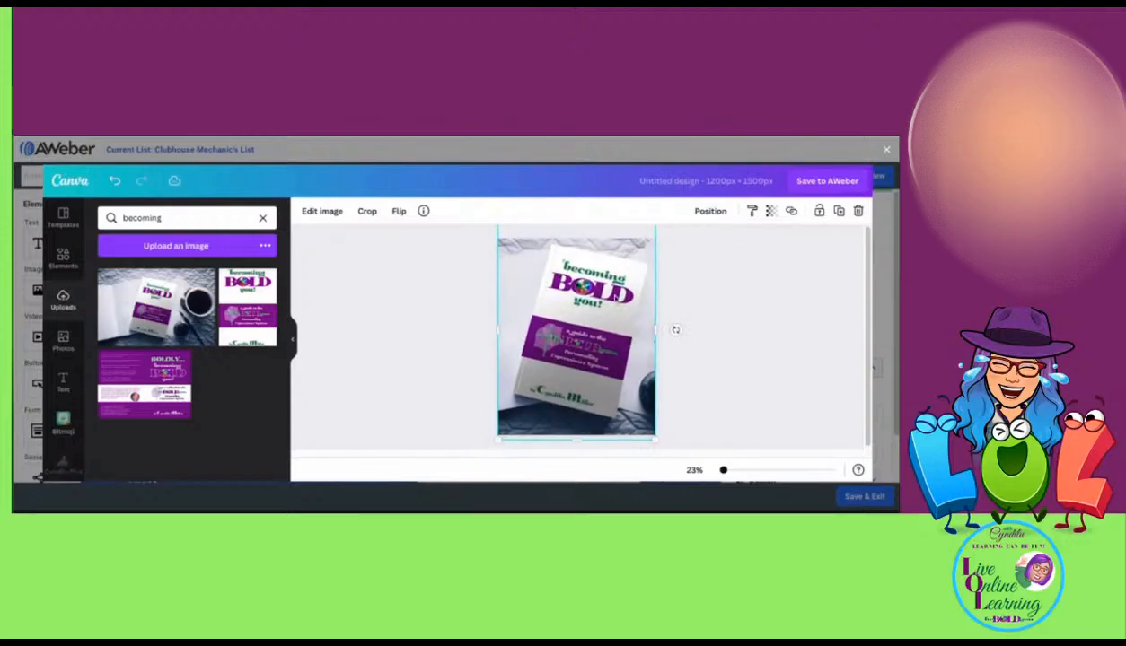
drag(616, 298, 616, 300)
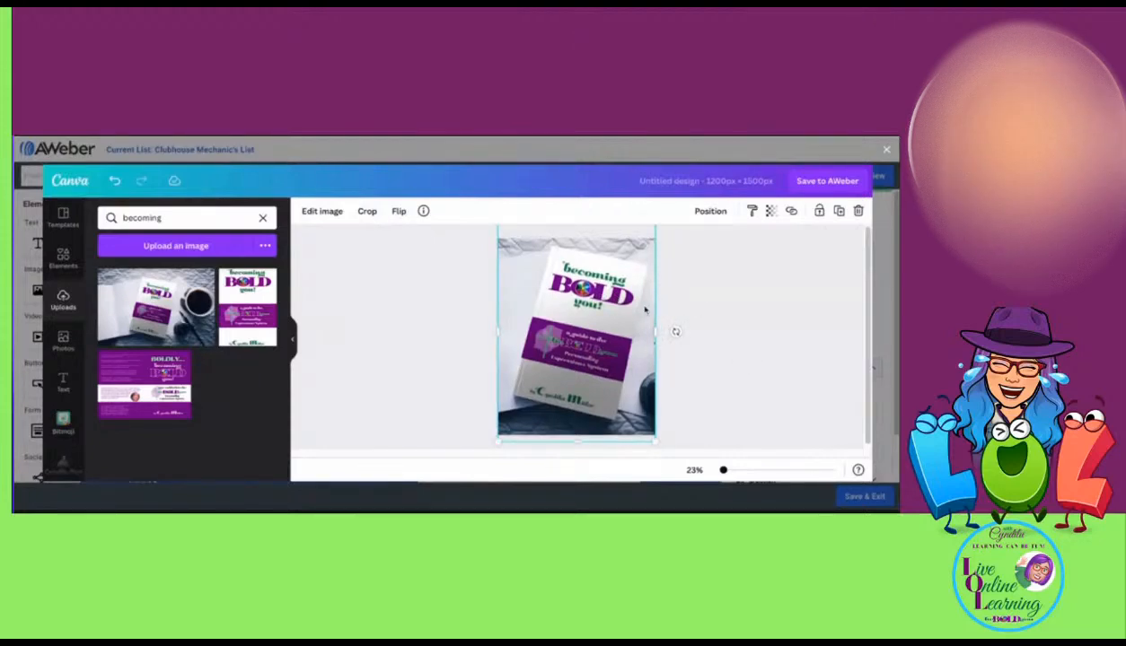
Step: Send the book photo backwards so it lies behind the purple workbook cover
click(710, 211)
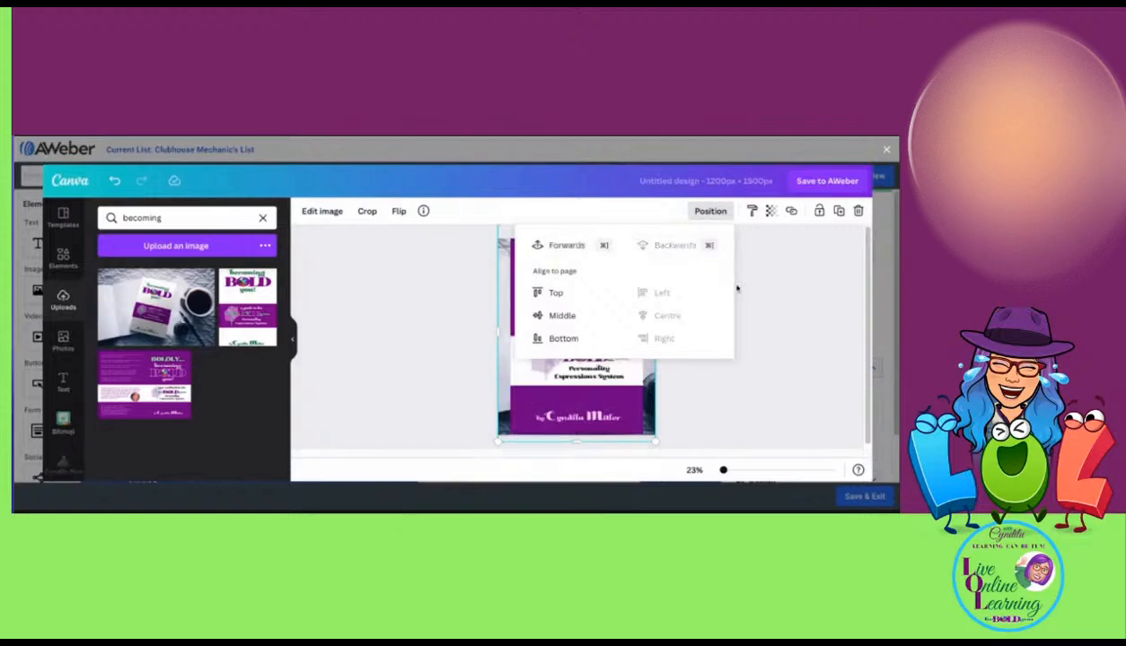
click(802, 392)
click(794, 393)
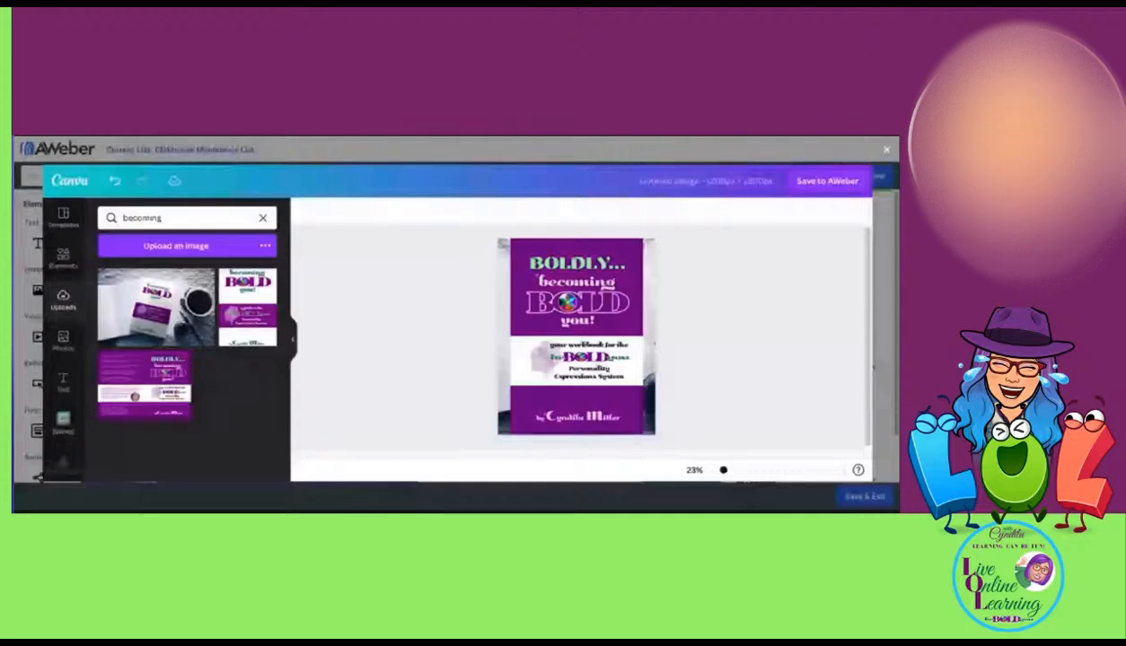
Step: Shrink the purple workbook cover, tilt it clockwise to the photographed book's angle and move it over that book
click(636, 365)
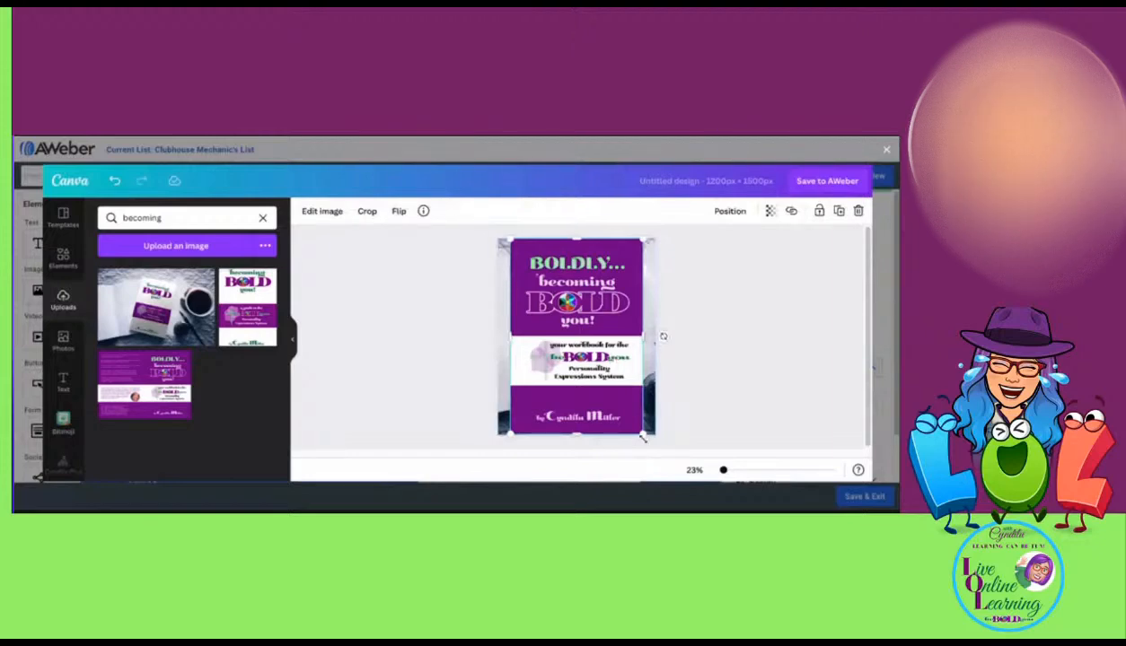
drag(646, 442, 538, 409)
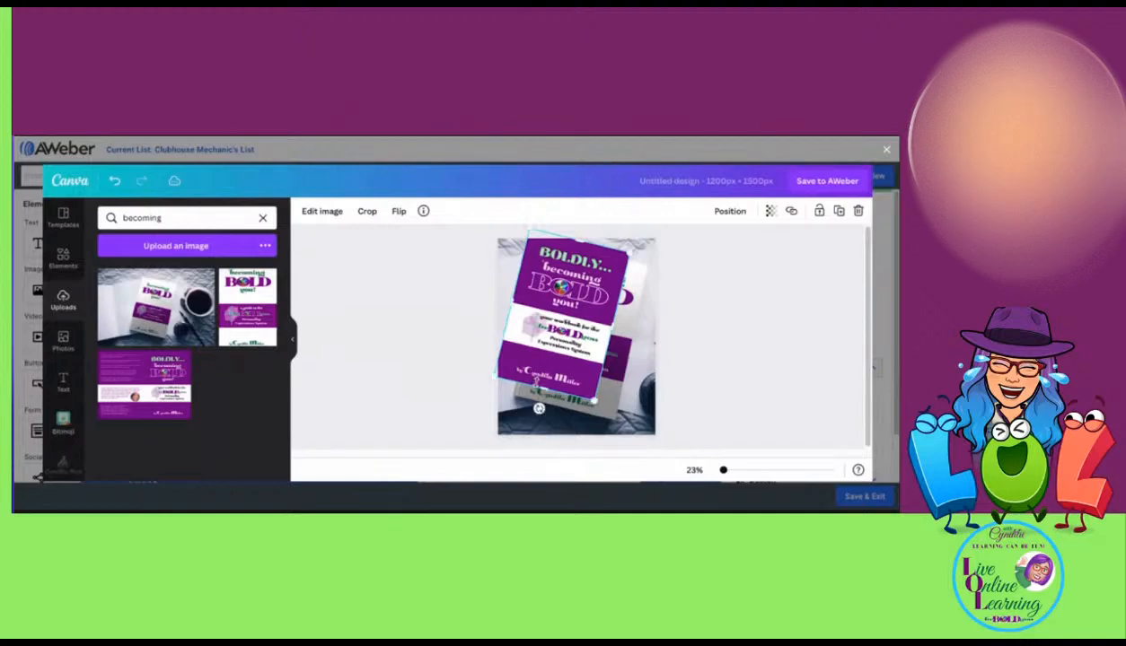
drag(550, 342, 569, 359)
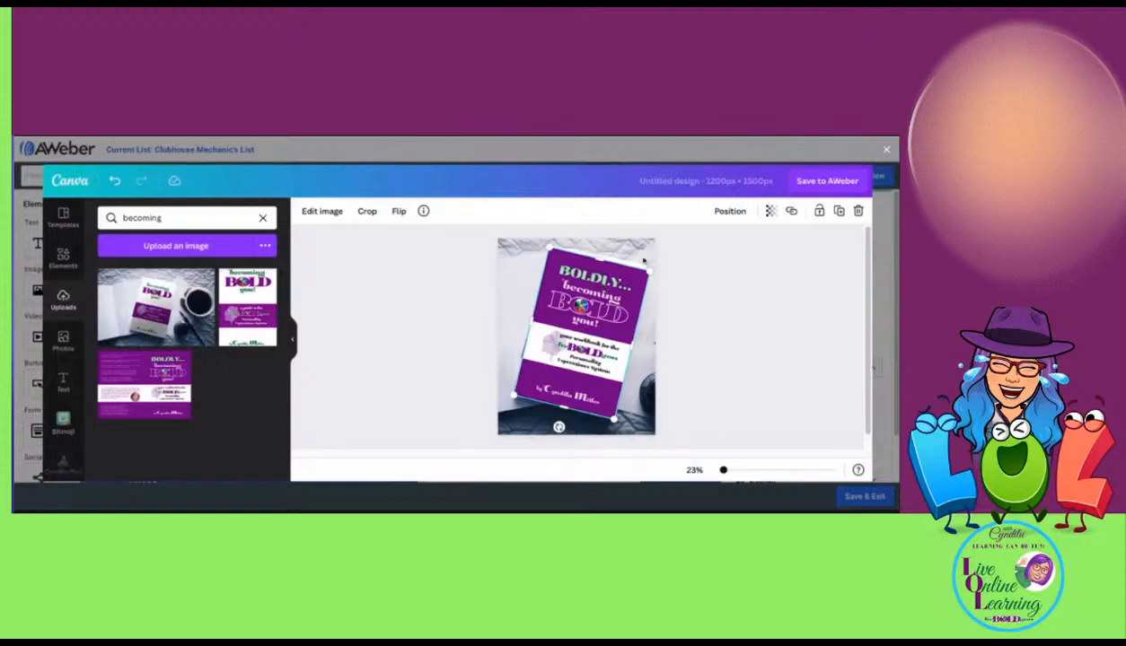
Step: Fine-tune the tilted workbook cover's size and position until it completely hides the photographed book's cover
drag(648, 270, 644, 274)
drag(619, 319, 623, 319)
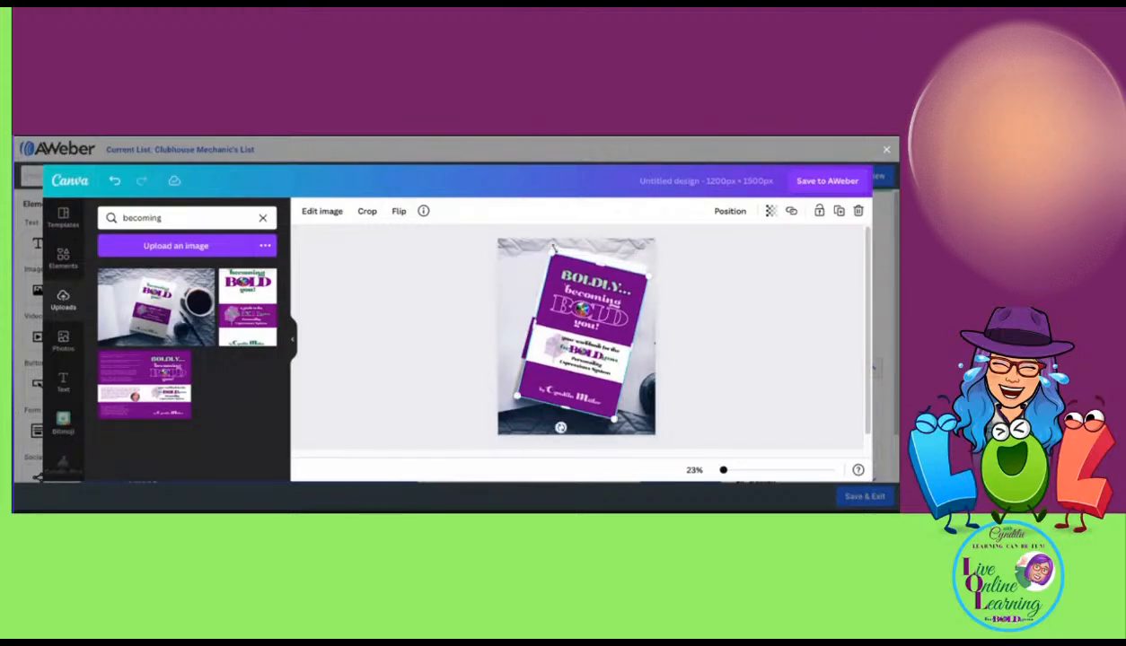
drag(553, 251, 545, 244)
click(752, 333)
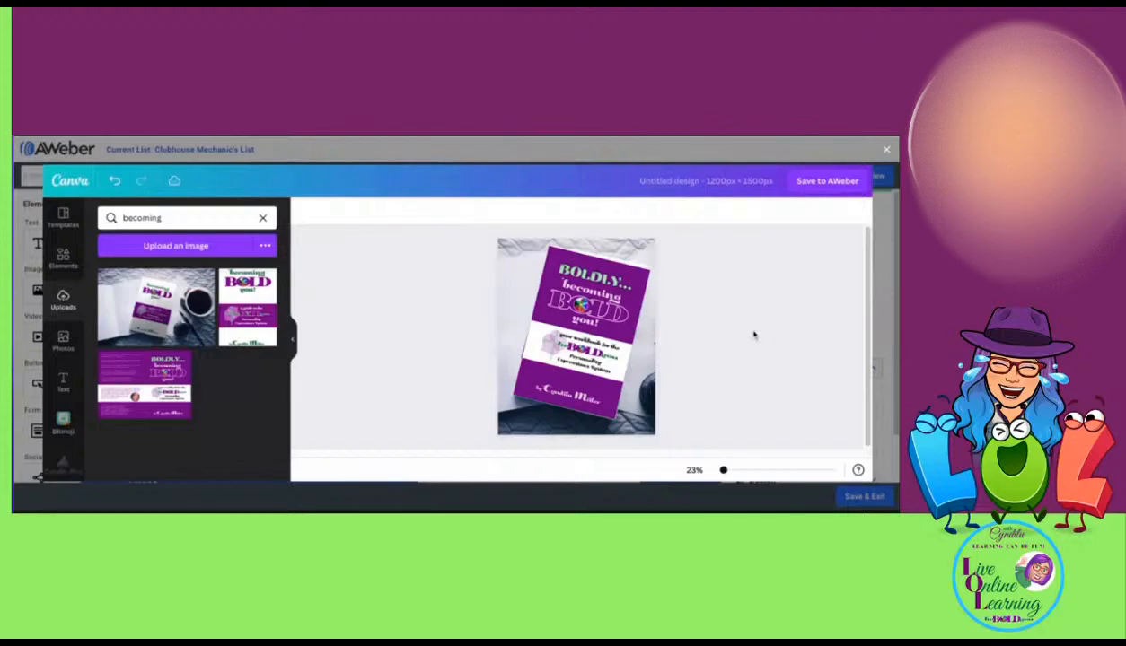
click(611, 341)
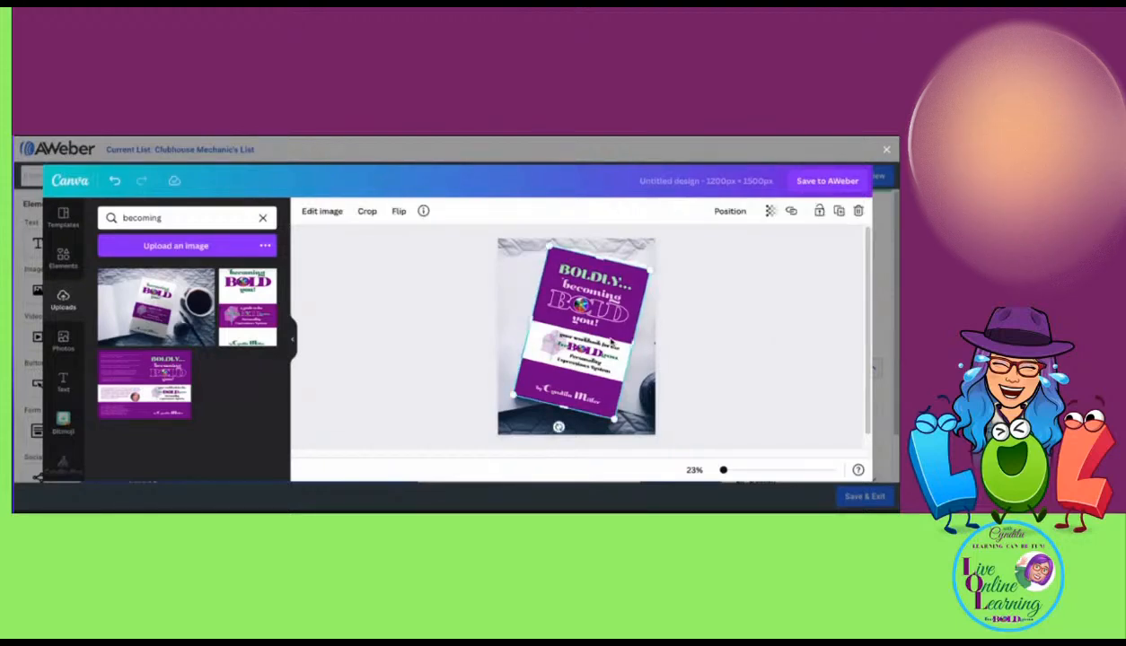
drag(650, 268, 654, 285)
click(795, 329)
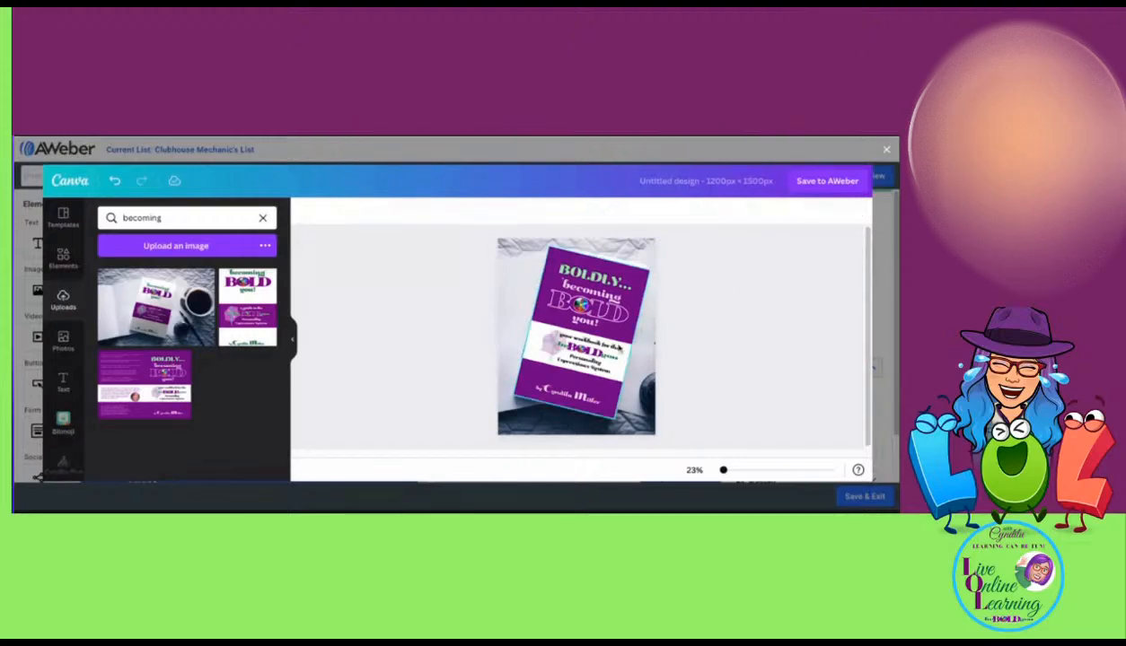
Step: Save the finished book mockup to AWeber as the landing page's book image
click(617, 347)
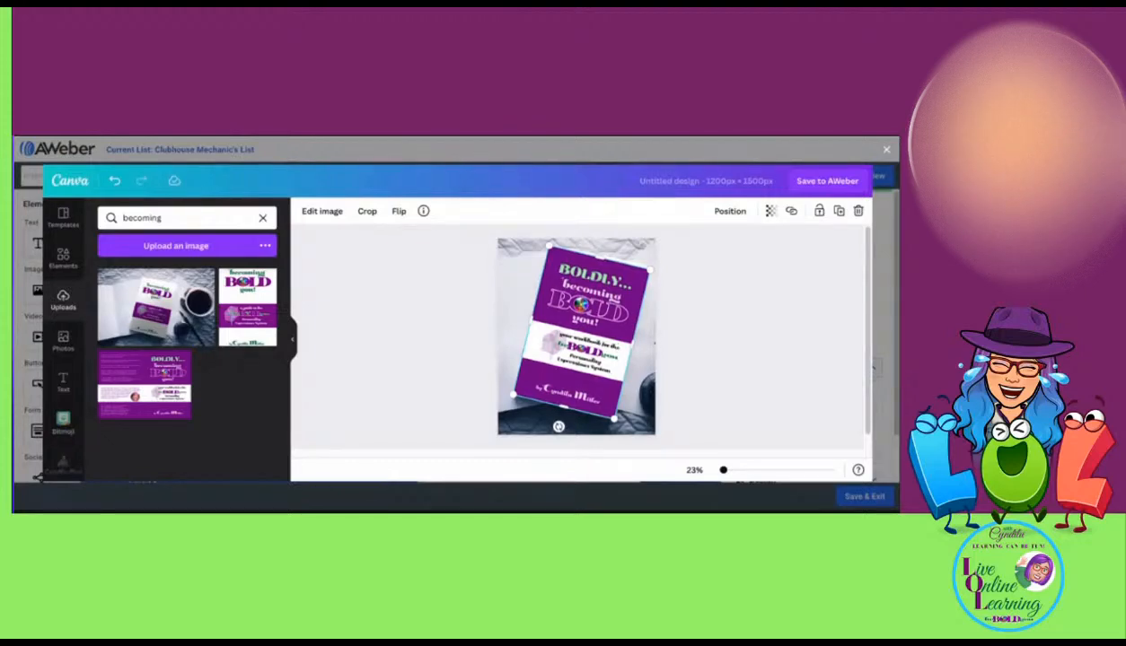
click(702, 360)
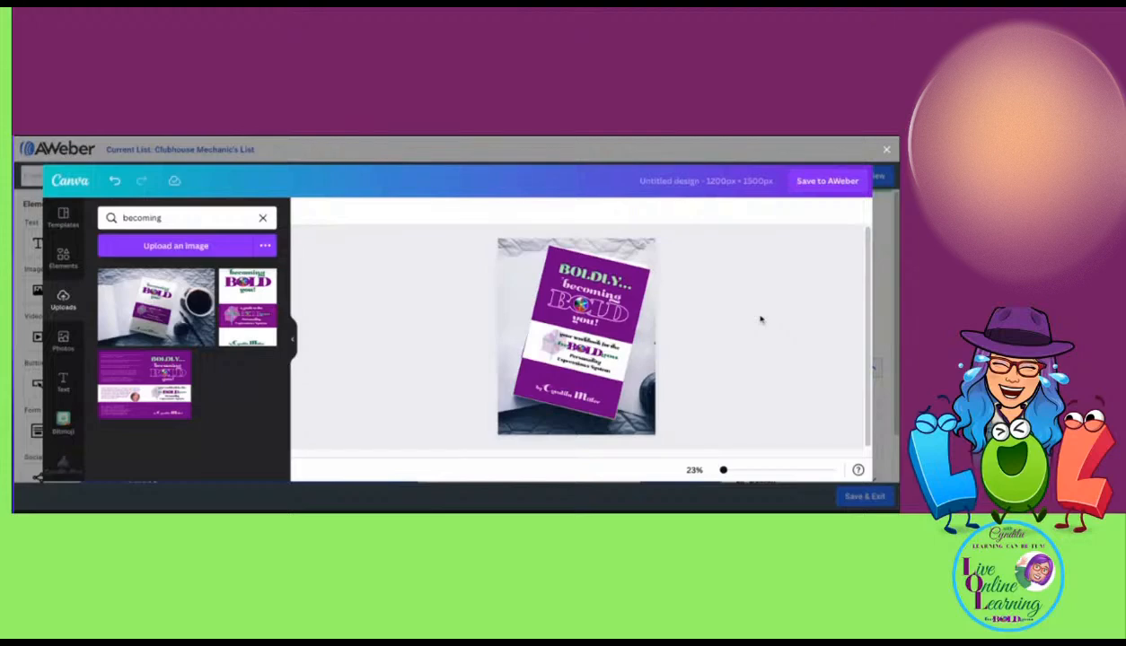
click(827, 183)
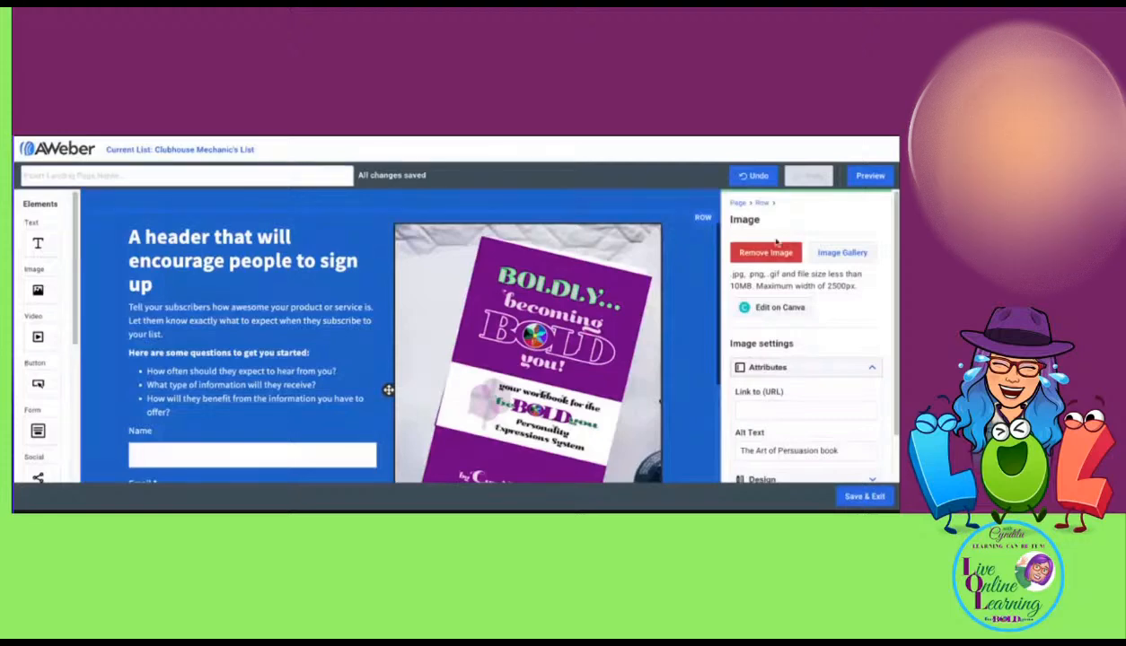
Step: Review the new book mockup on the landing page and look at the settings of the logo's row
scroll(691, 327, down, 1)
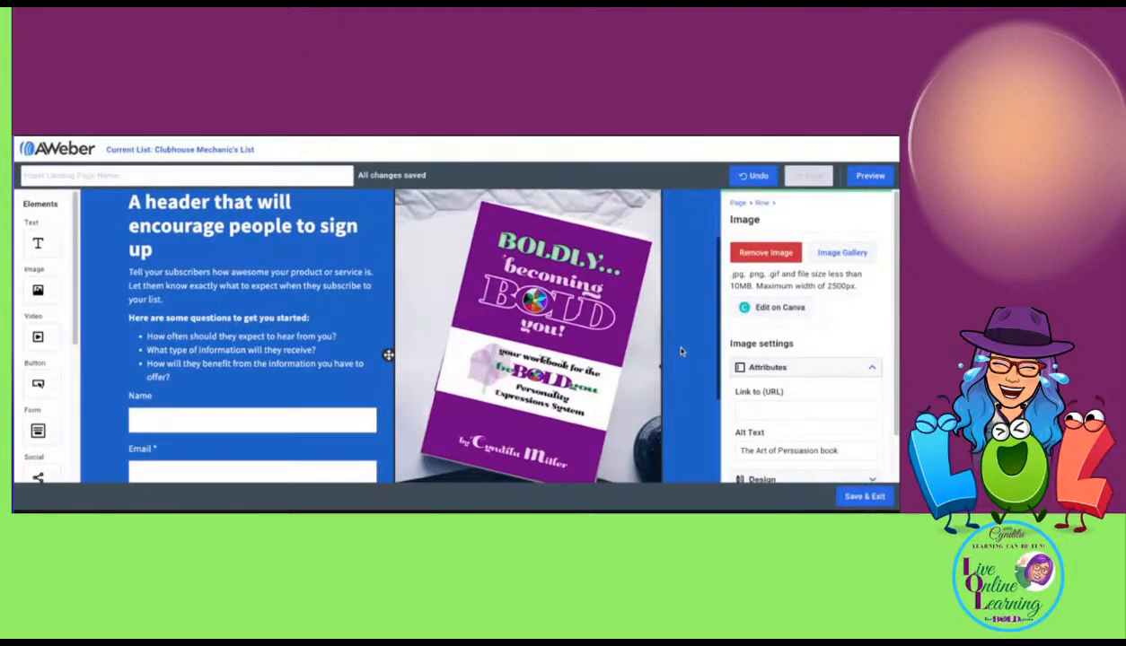
scroll(681, 352, down, 1)
scroll(680, 350, up, 3)
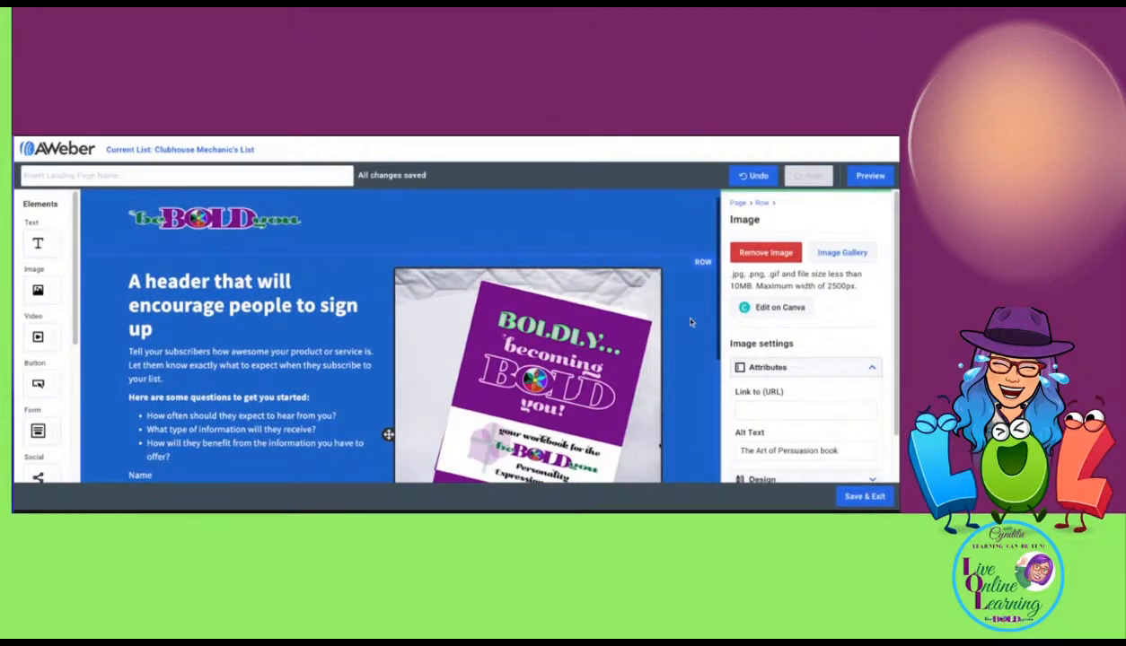
click(692, 321)
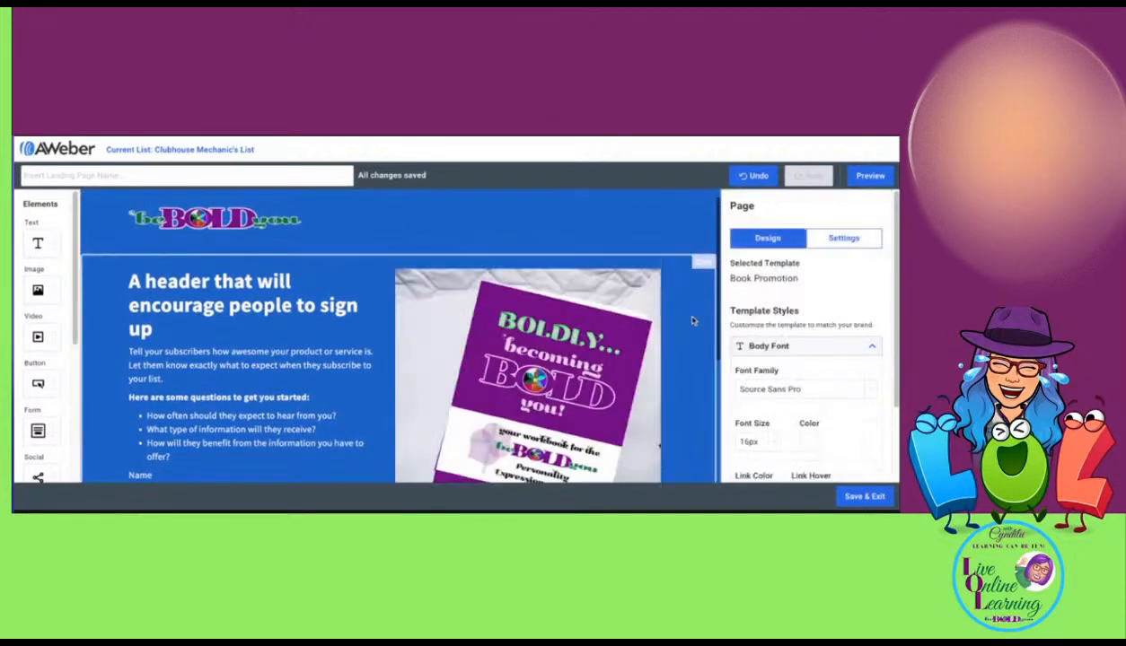
click(635, 232)
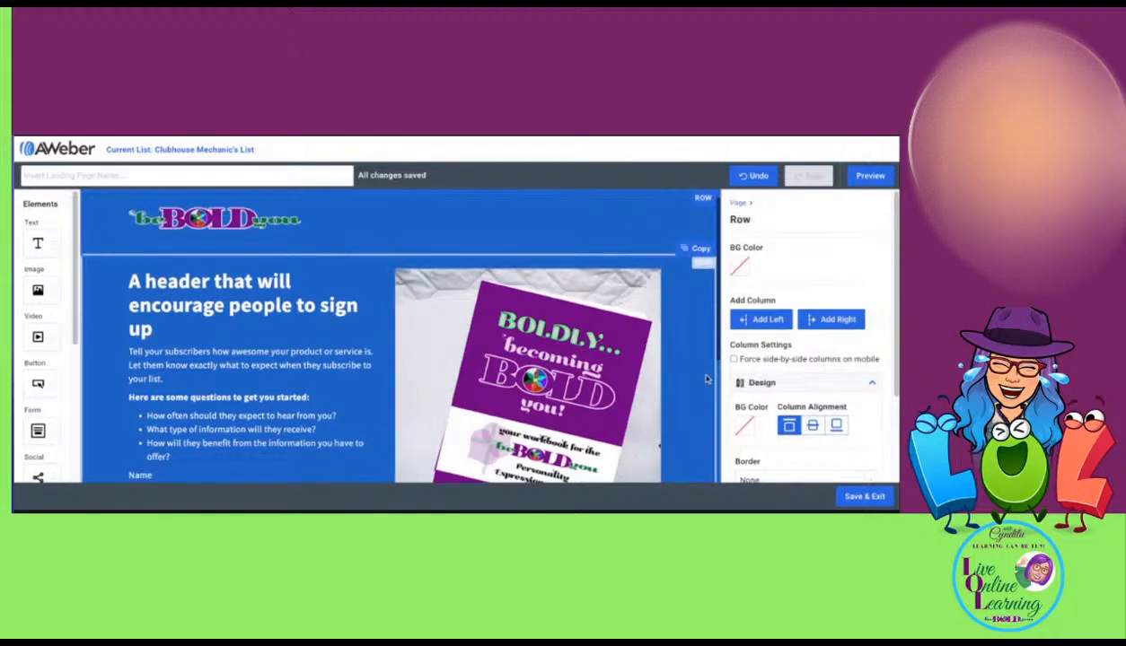
scroll(695, 411, down, 3)
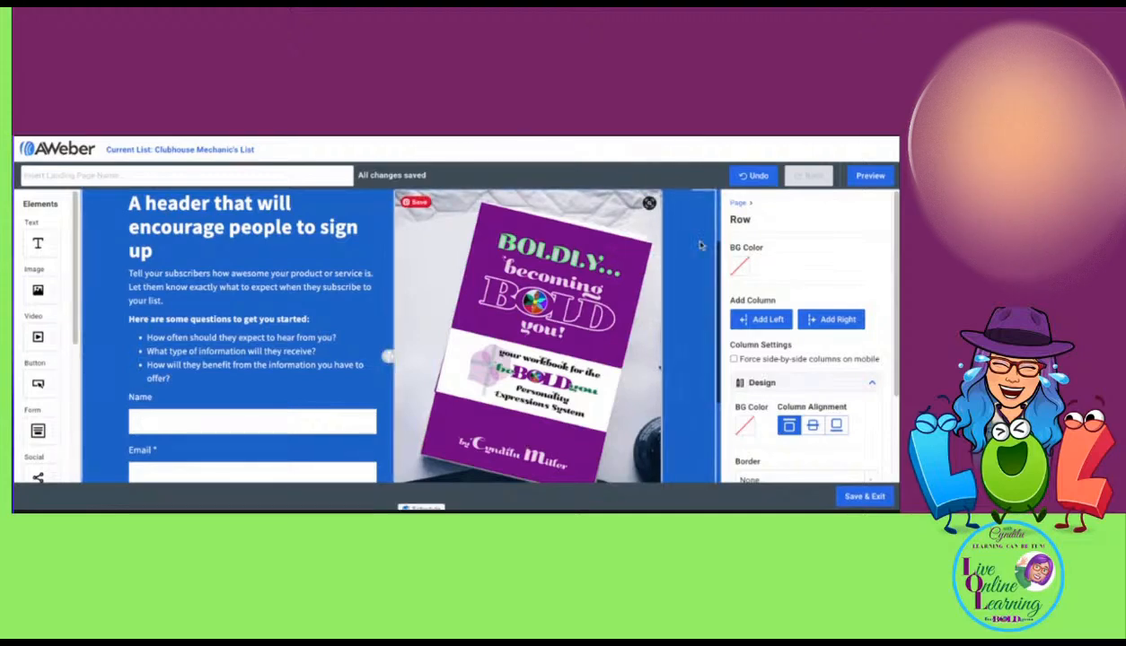
click(768, 320)
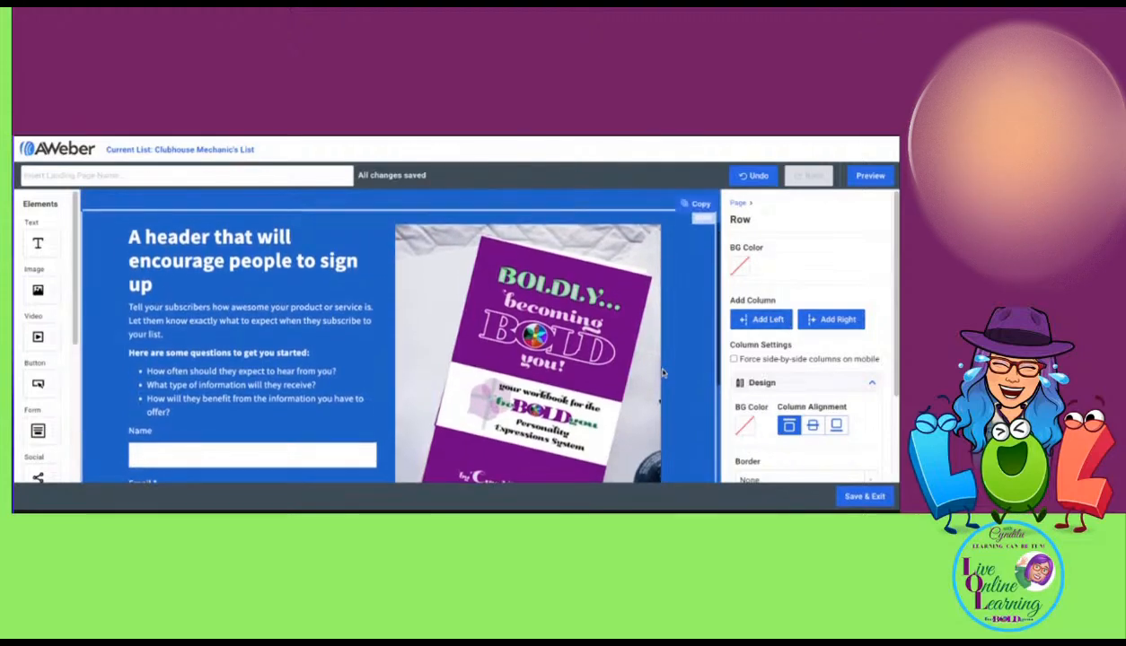
Step: Reopen the landing page's book mockup in Canva and fine-tune the purple workbook cover's clockwise tilt to about 14°
click(595, 359)
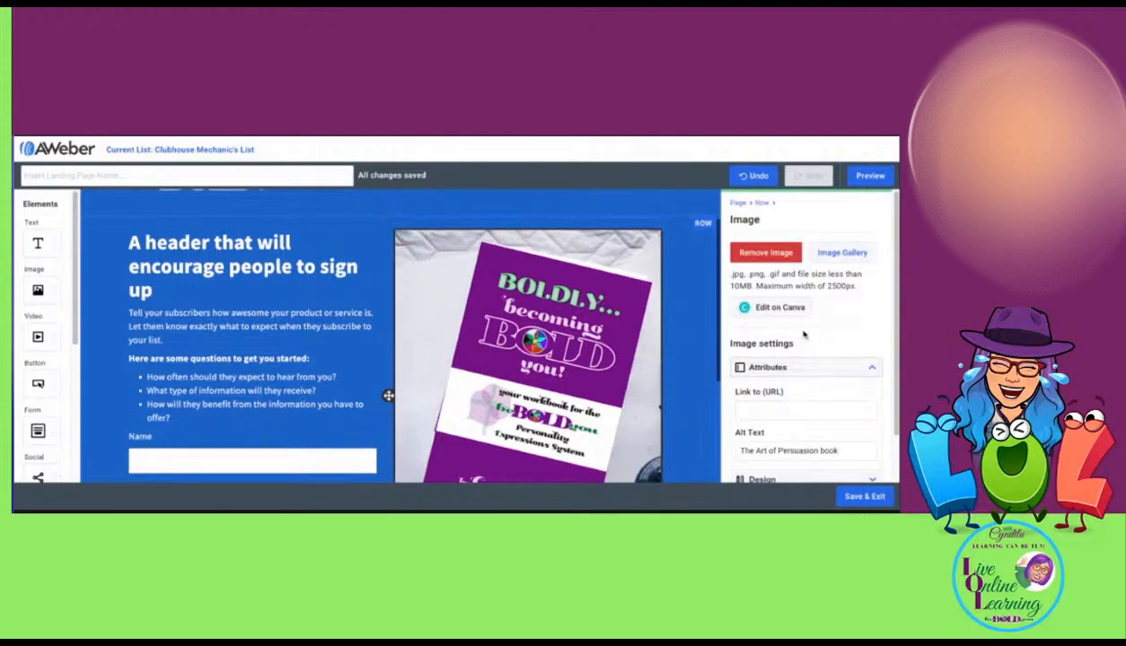
click(782, 307)
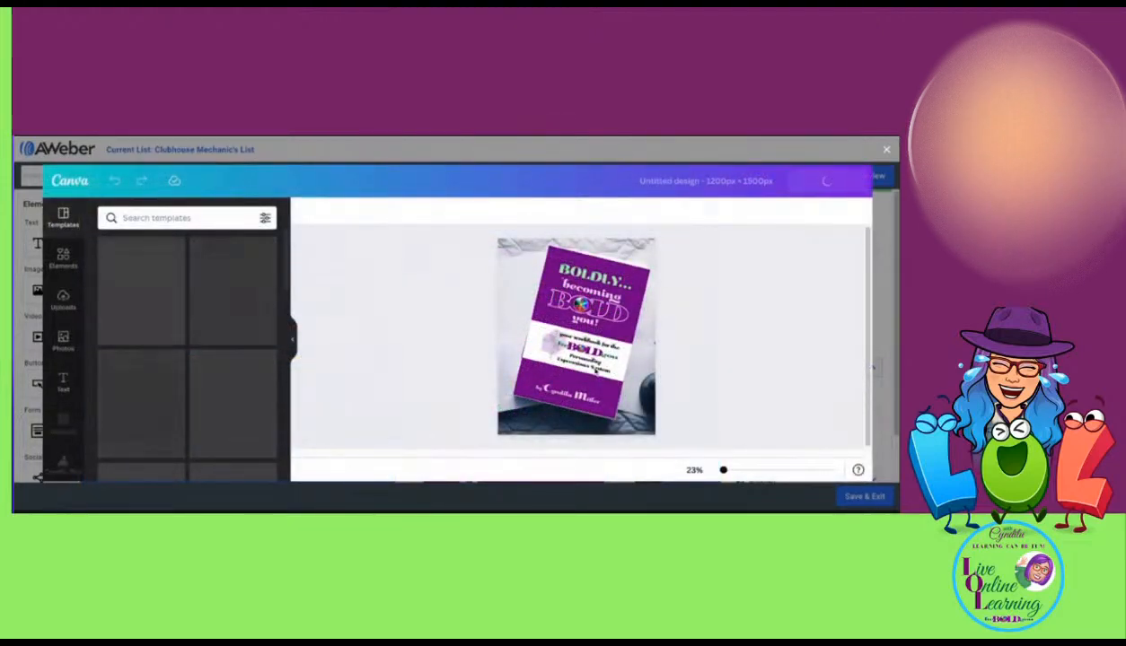
click(593, 372)
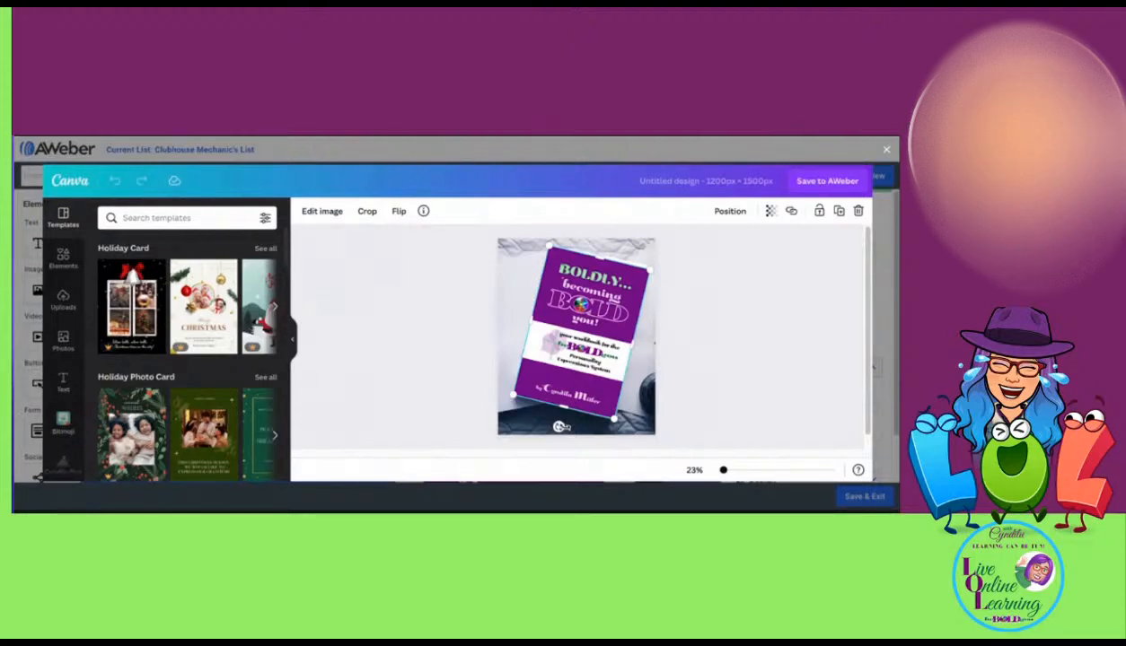
drag(722, 469, 724, 470)
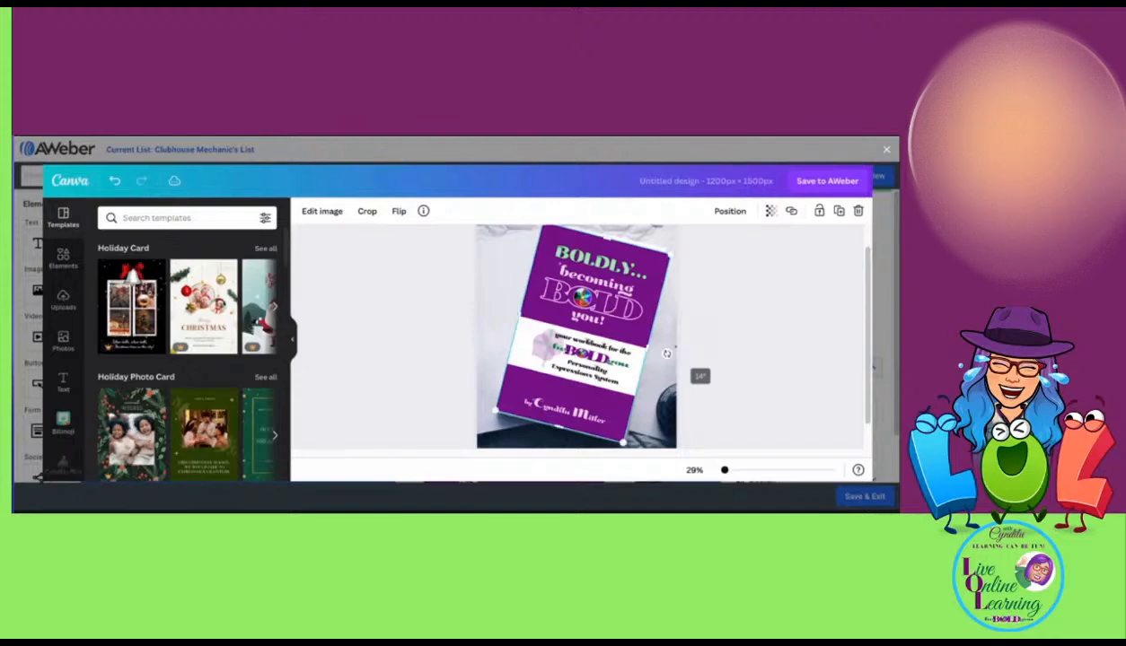
click(748, 322)
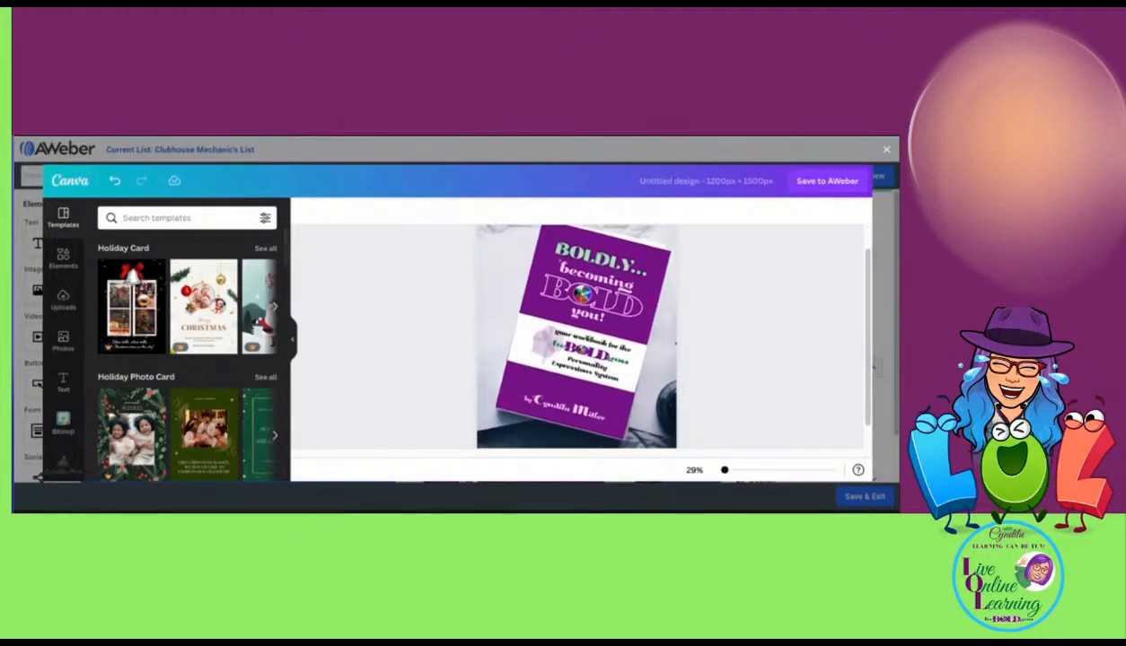
click(666, 357)
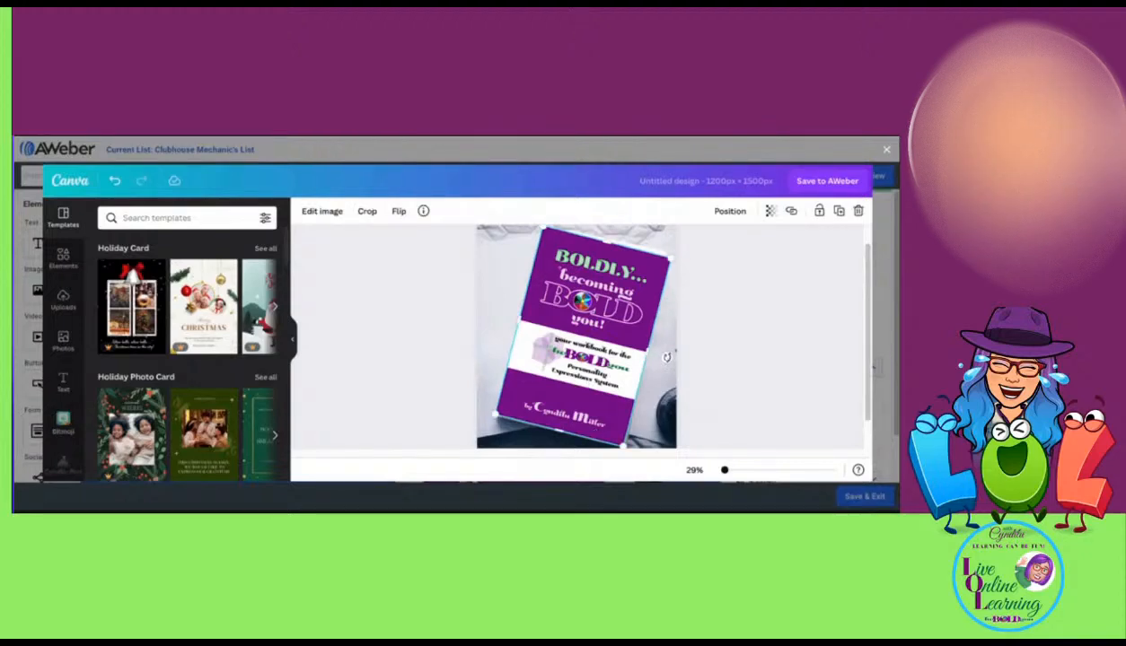
drag(666, 357, 666, 358)
click(759, 339)
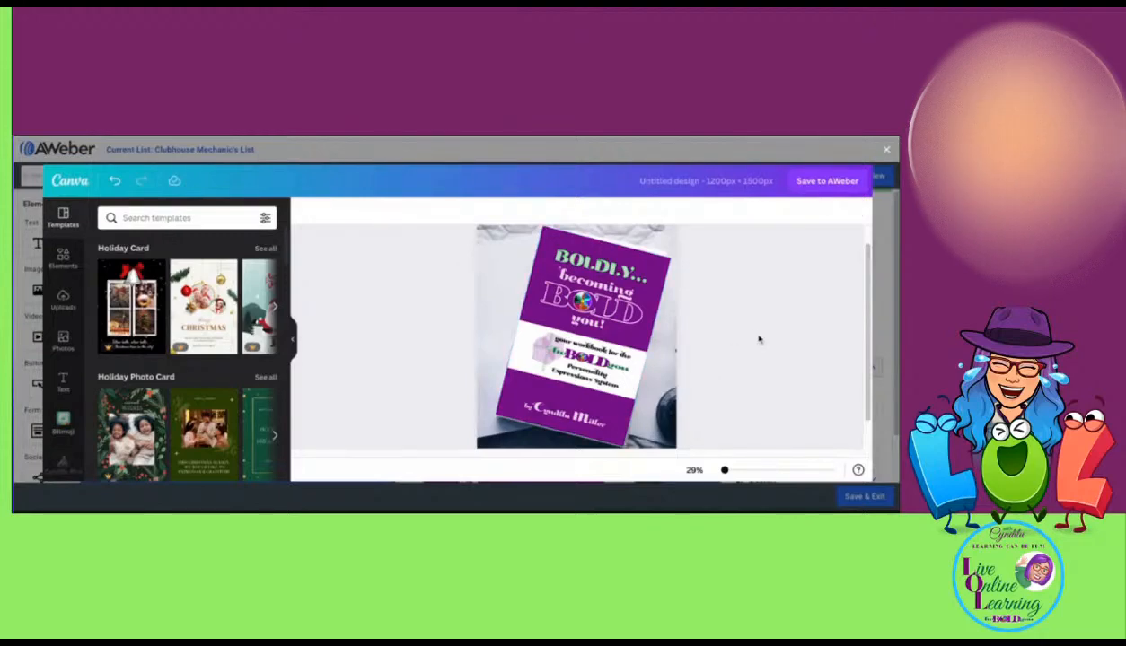
Step: Check the adjusted cover against the photographed book's edges and save the revised mockup back to AWeber
scroll(759, 340, down, 1)
scroll(759, 340, up, 2)
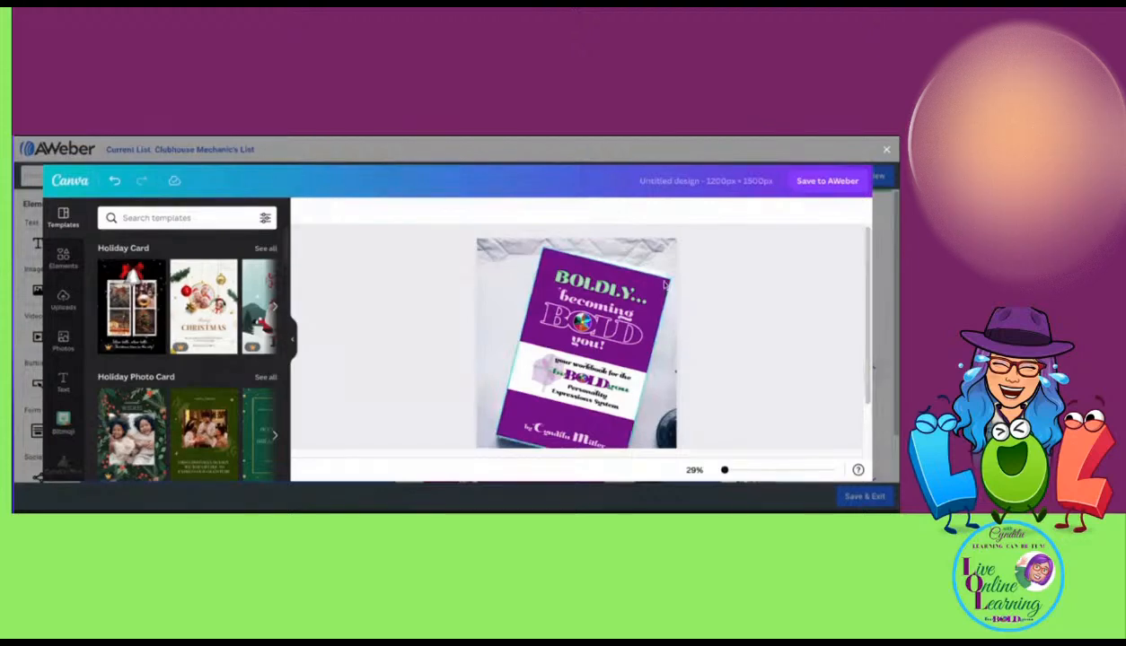
click(625, 314)
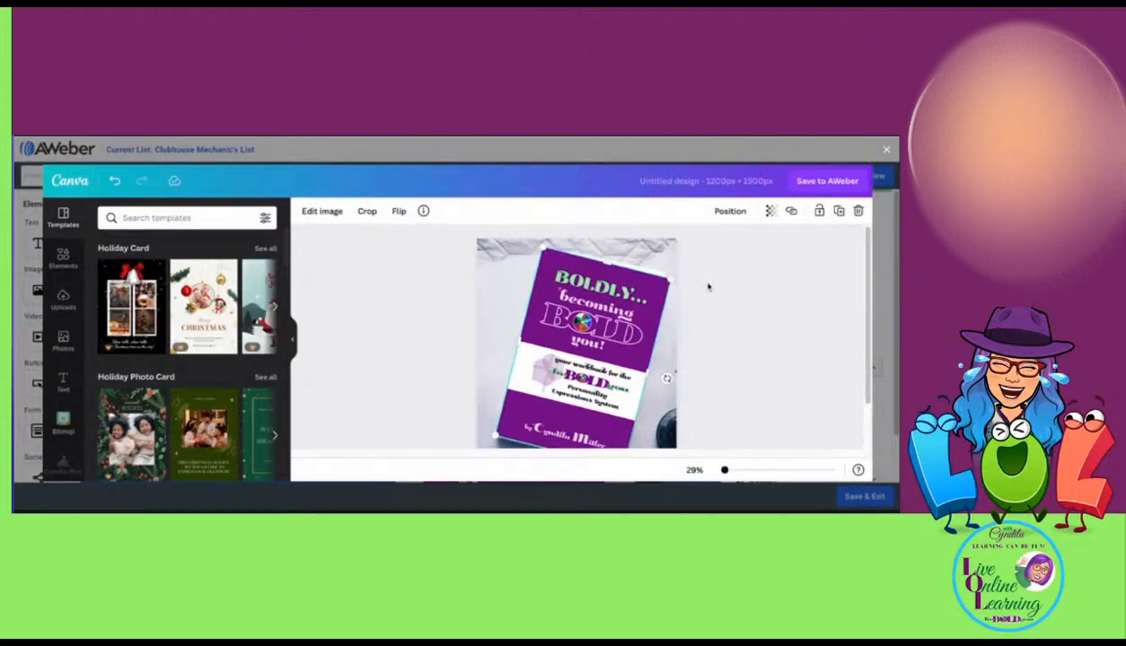
click(754, 294)
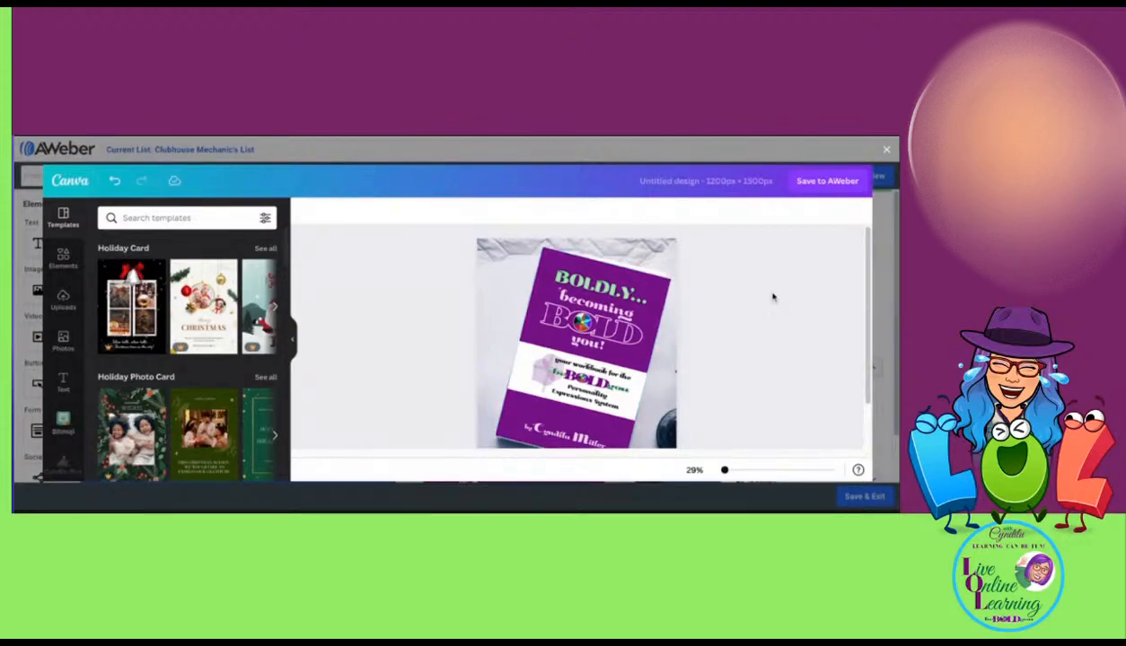
click(831, 186)
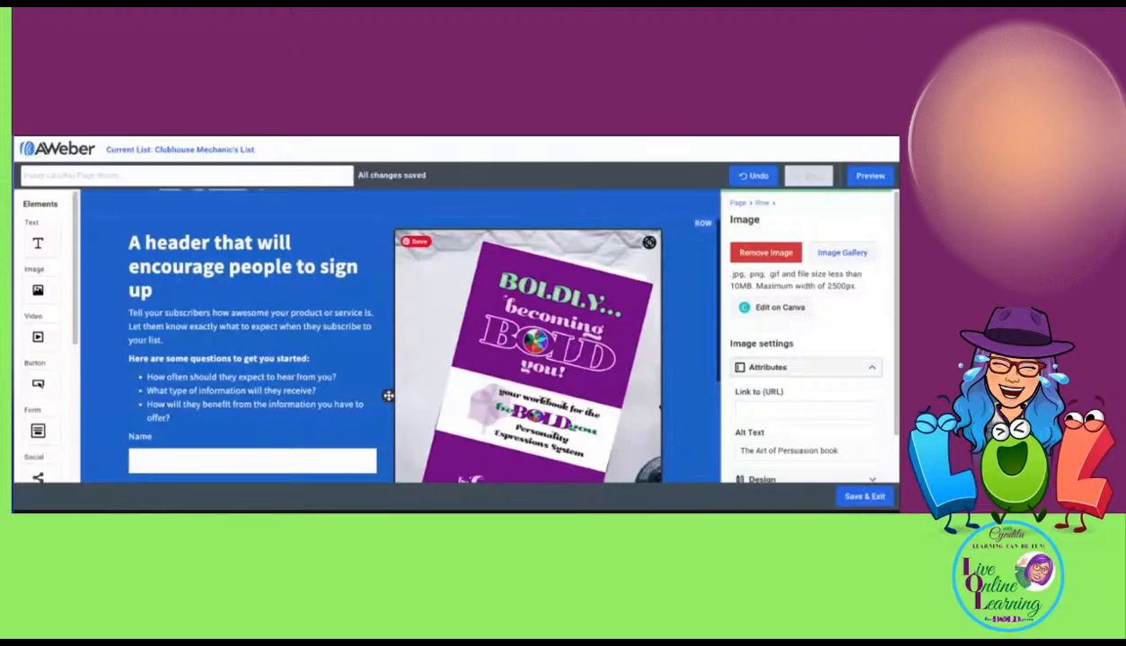
Step: Examine the whole landing page, from the beBOLDyou logo through the book image and sign-up form to the footer
scroll(686, 334, down, 3)
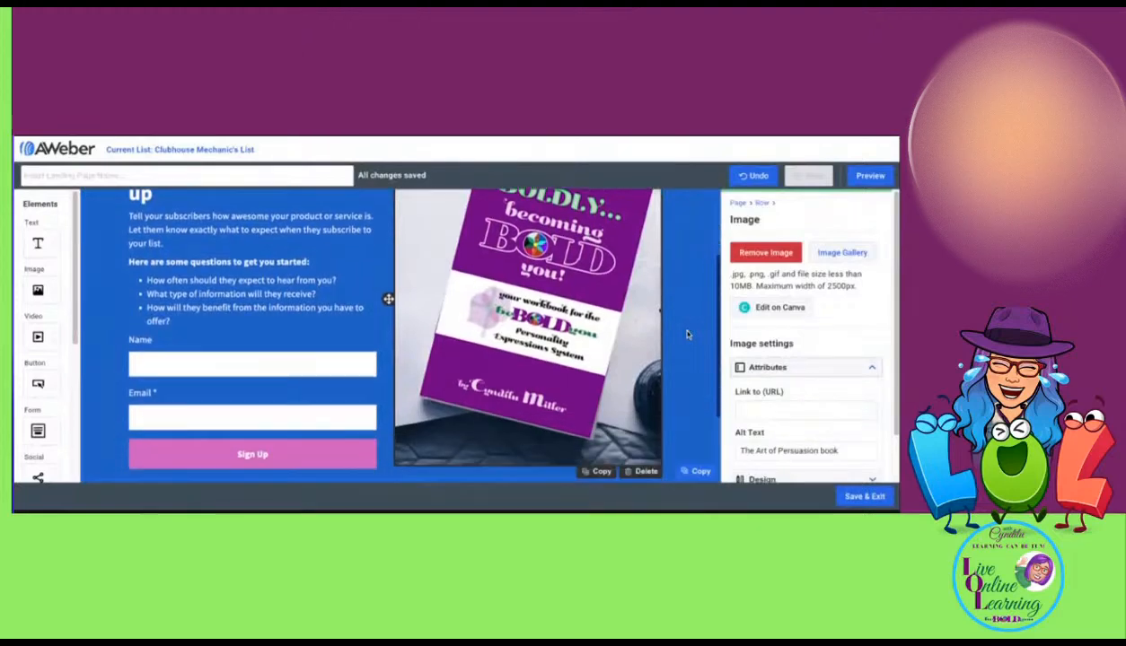
scroll(687, 333, down, 2)
scroll(593, 465, up, 3)
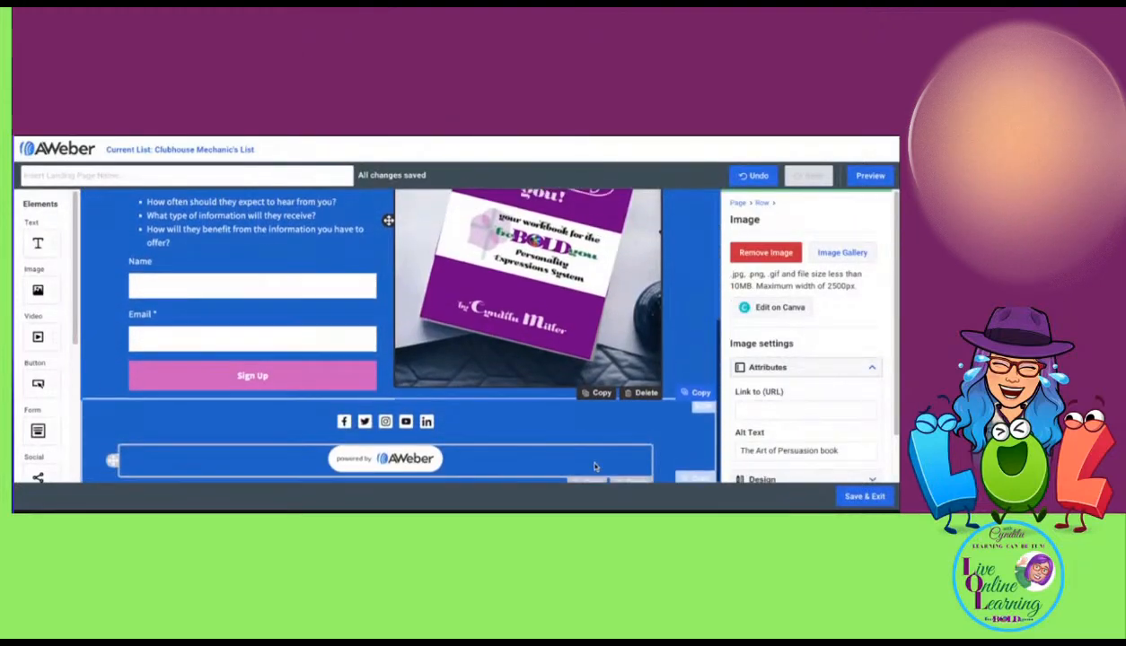
scroll(593, 465, up, 3)
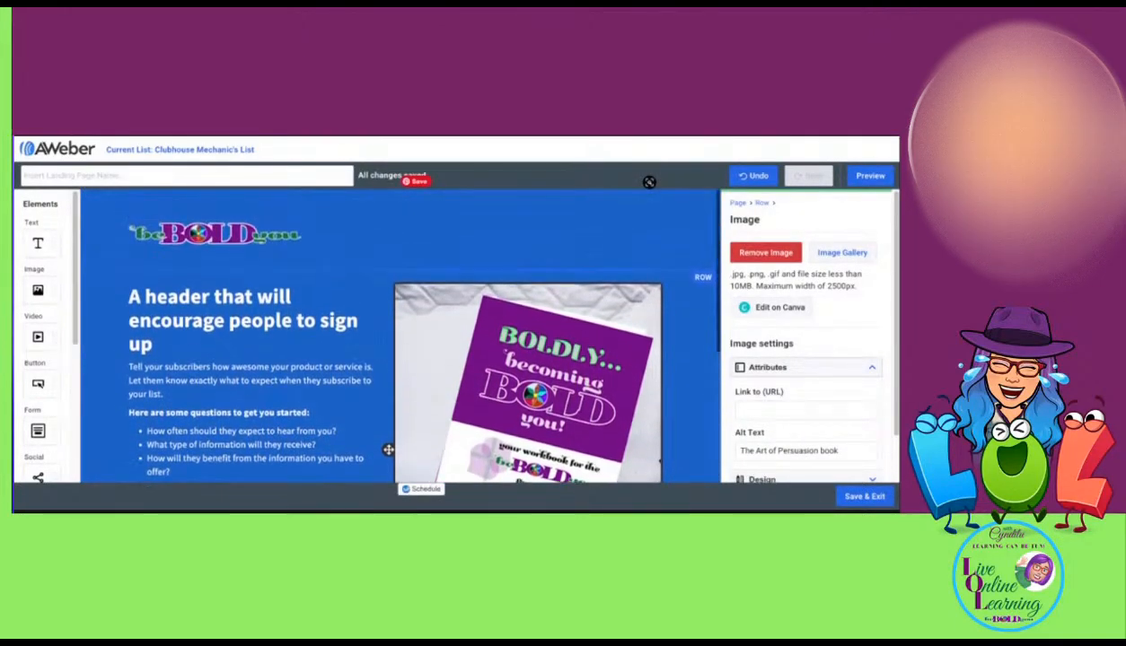
scroll(592, 454, down, 2)
scroll(592, 455, up, 2)
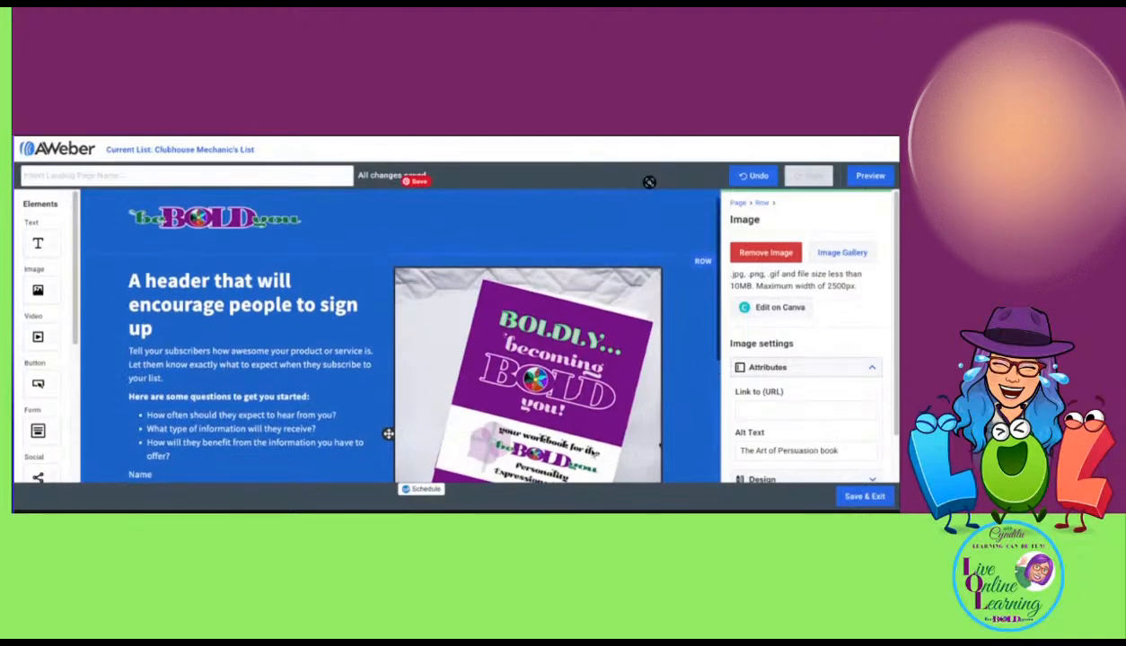
scroll(567, 400, down, 3)
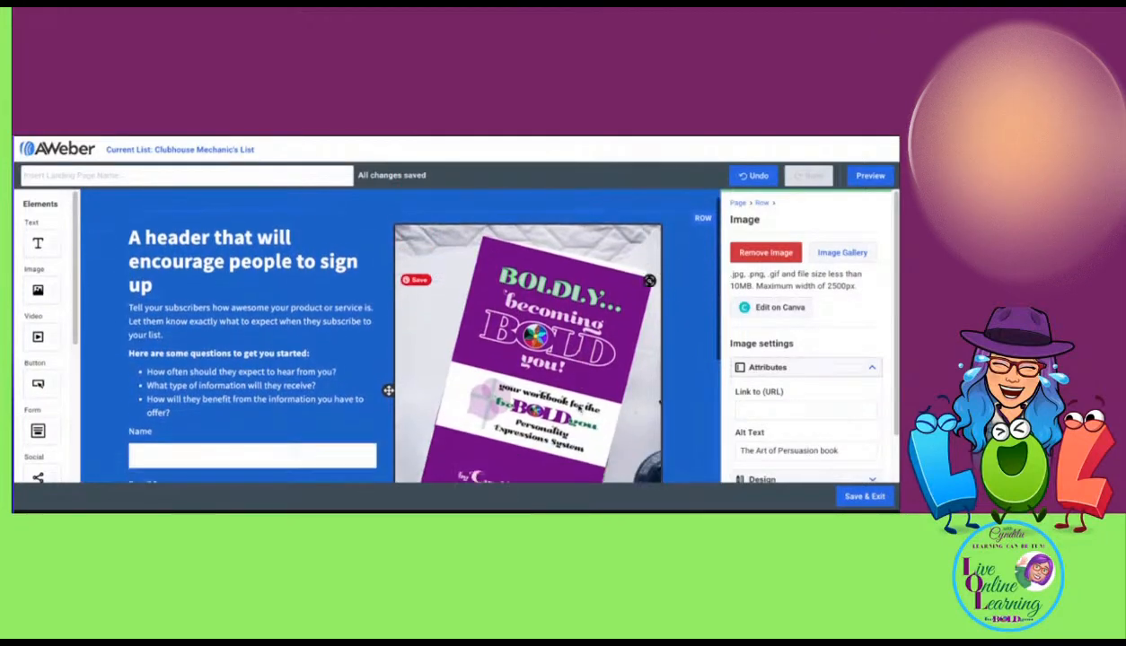
scroll(578, 409, up, 3)
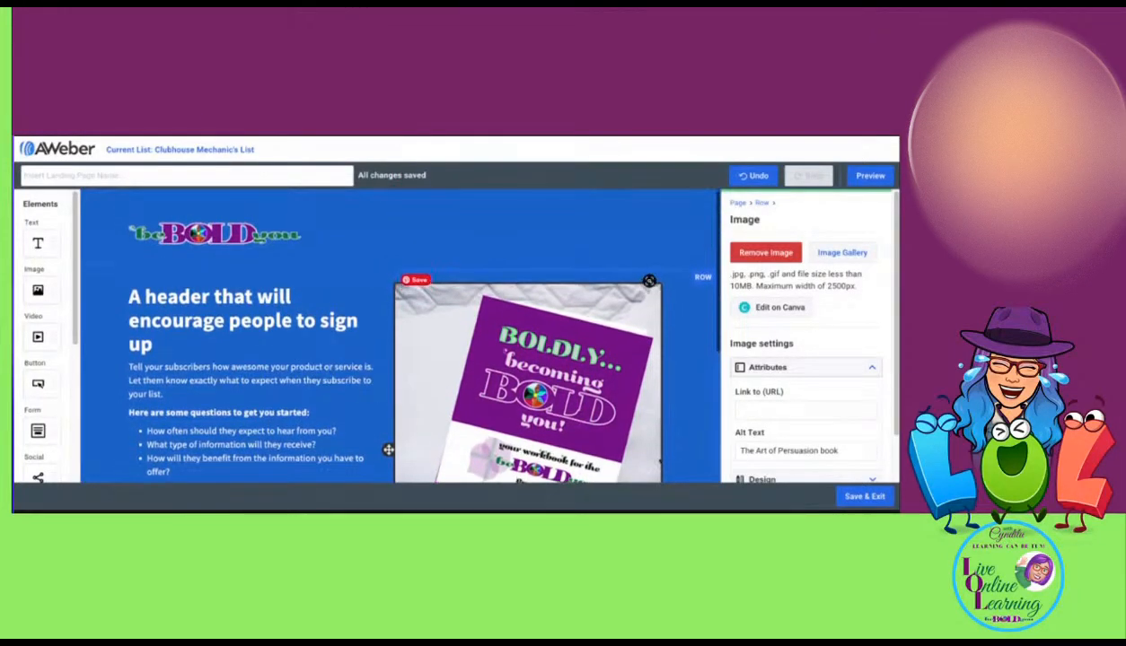
scroll(530, 377, down, 3)
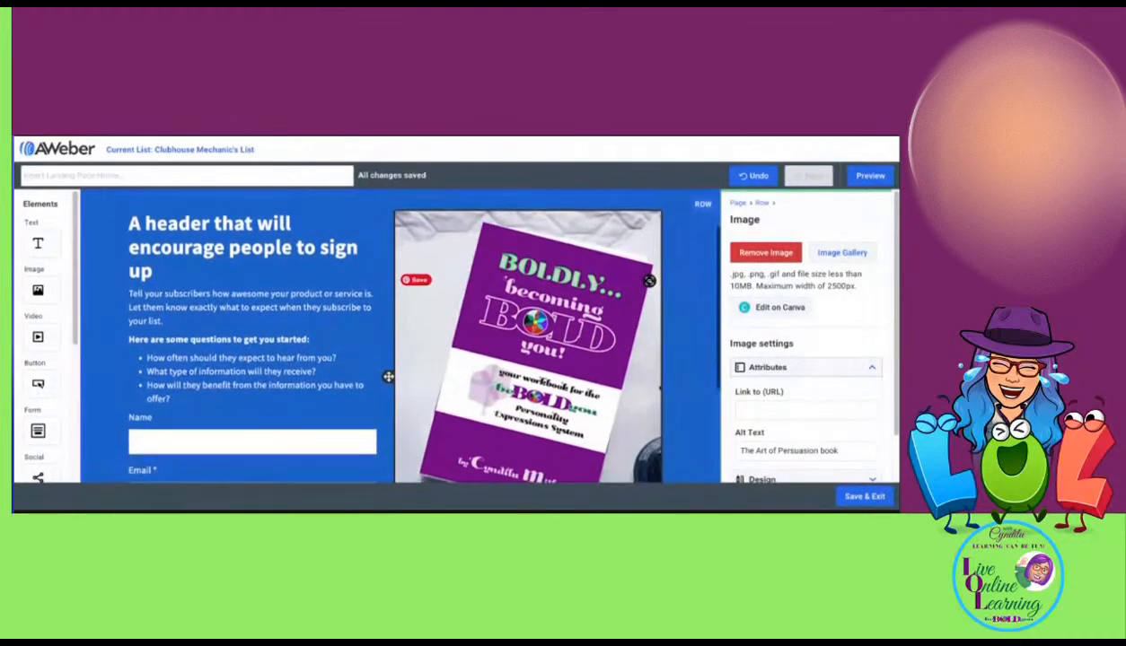
scroll(388, 340, down, 1)
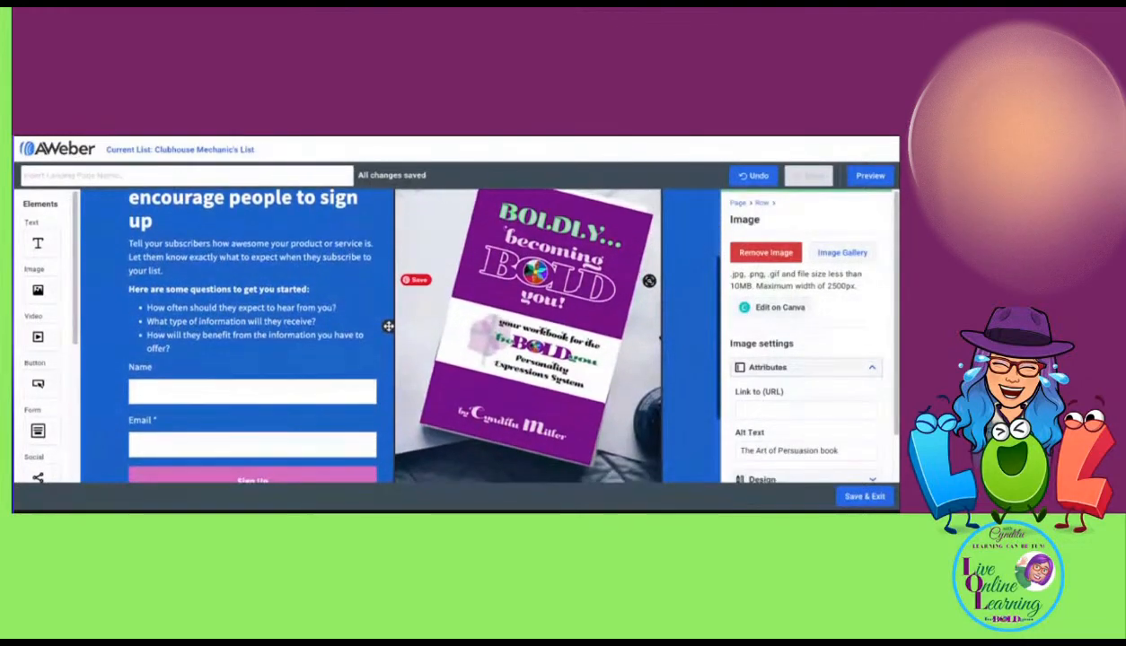